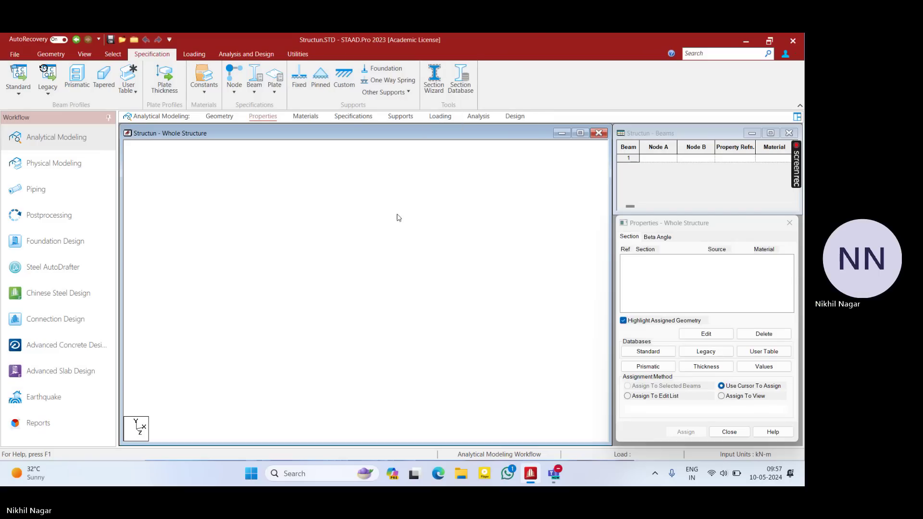
Launch the Section Wizard and place the Section Builder and Section Element panel over STAAD.
{"action": "left_click", "coordinate": [432, 77]}
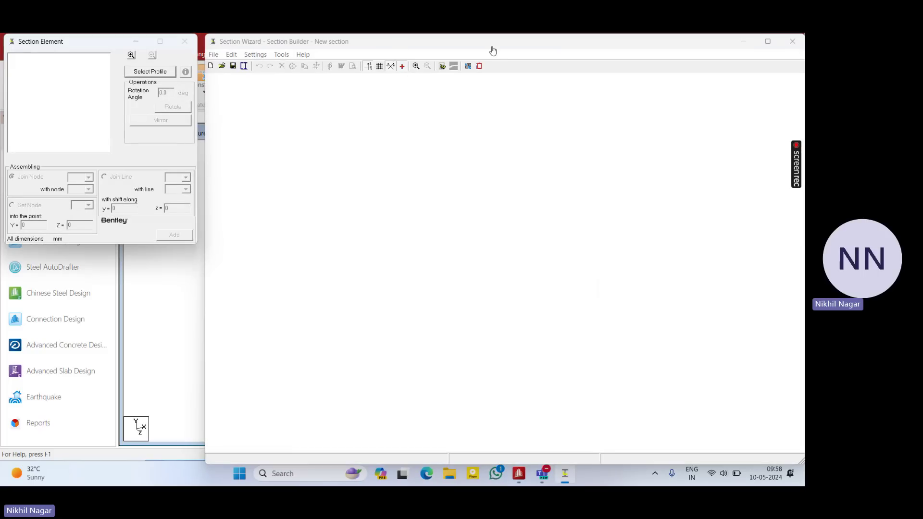
{"action": "left_click_drag", "start_coordinate": [617, 43], "coordinate": [605, 98]}
{"action": "left_click_drag", "start_coordinate": [117, 43], "coordinate": [115, 117]}
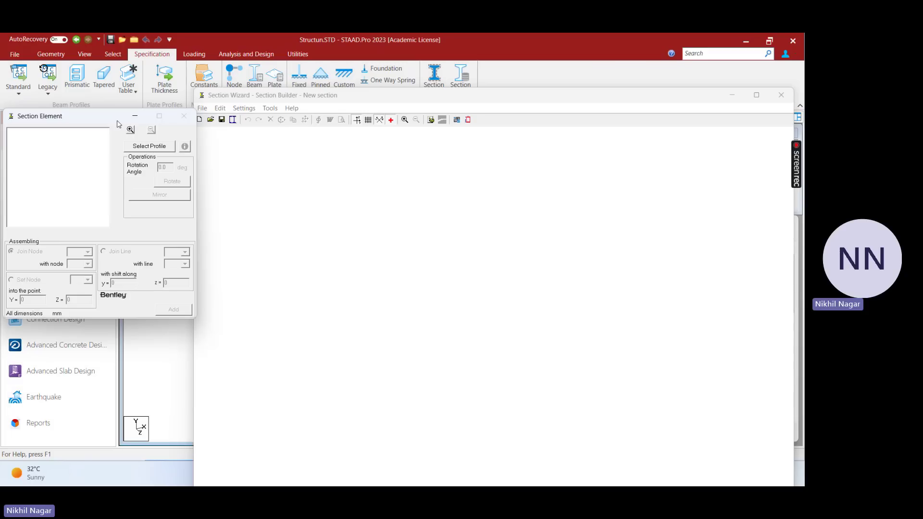
{"action": "left_click_drag", "start_coordinate": [103, 121], "coordinate": [132, 108]}
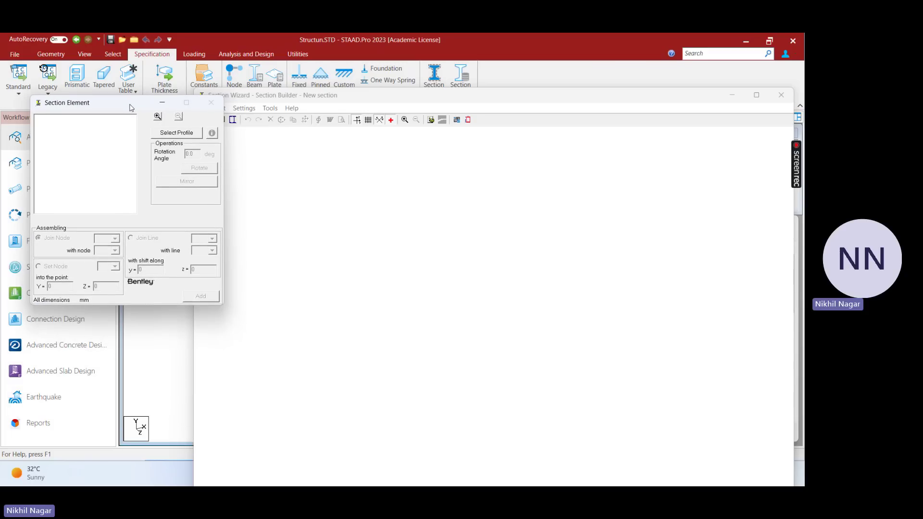
Pick the Indian S Shapes ISMB200 profile and add it as element 1.
{"action": "left_click", "coordinate": [169, 134]}
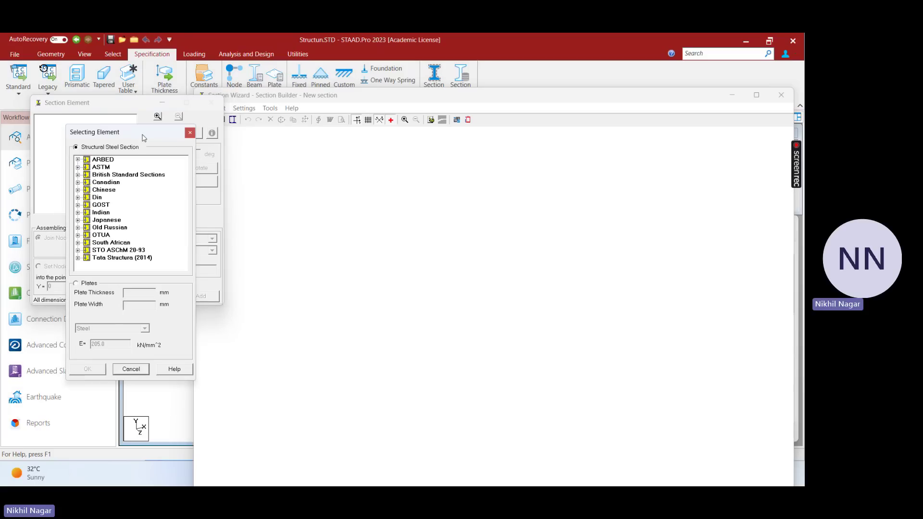
{"action": "left_click_drag", "start_coordinate": [141, 138], "coordinate": [131, 180]}
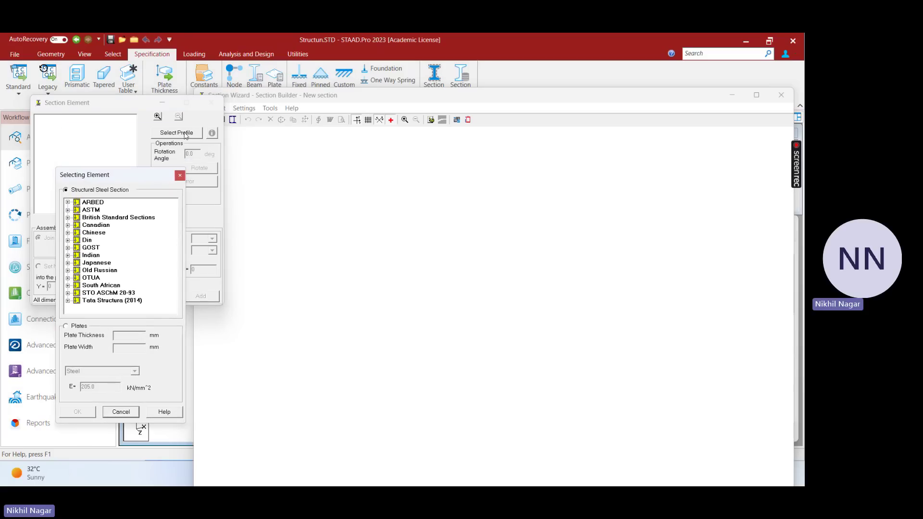
{"action": "left_click", "coordinate": [68, 256]}
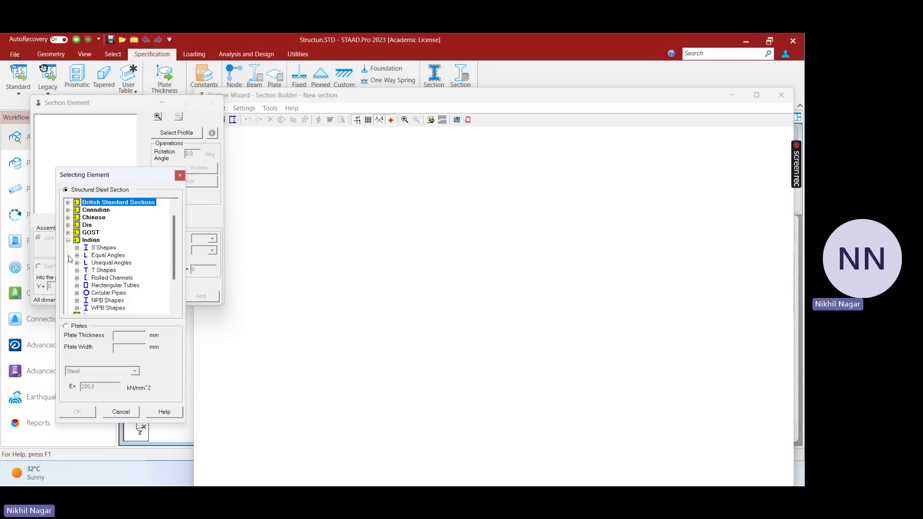
{"action": "left_click", "coordinate": [77, 247]}
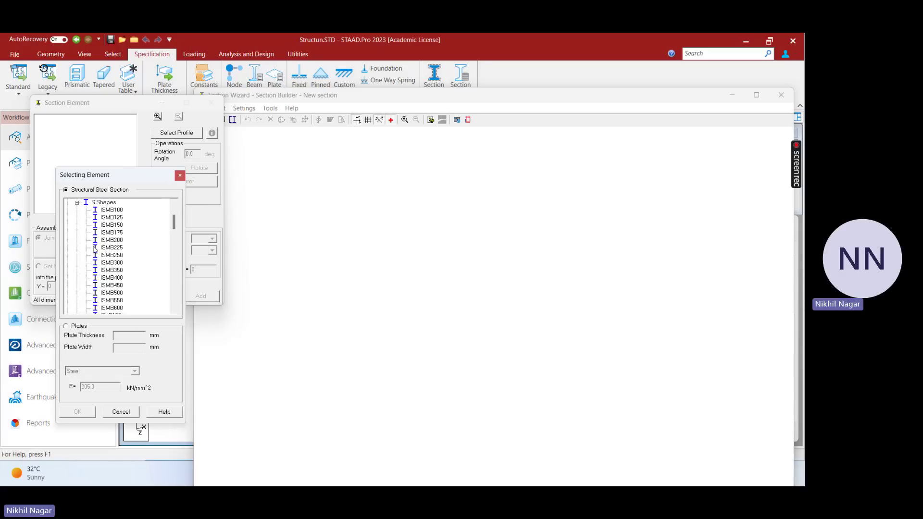
{"action": "scroll", "coordinate": [116, 281], "scroll_direction": "down", "scroll_amount": 3}
{"action": "scroll", "coordinate": [115, 280], "scroll_direction": "up", "scroll_amount": 2}
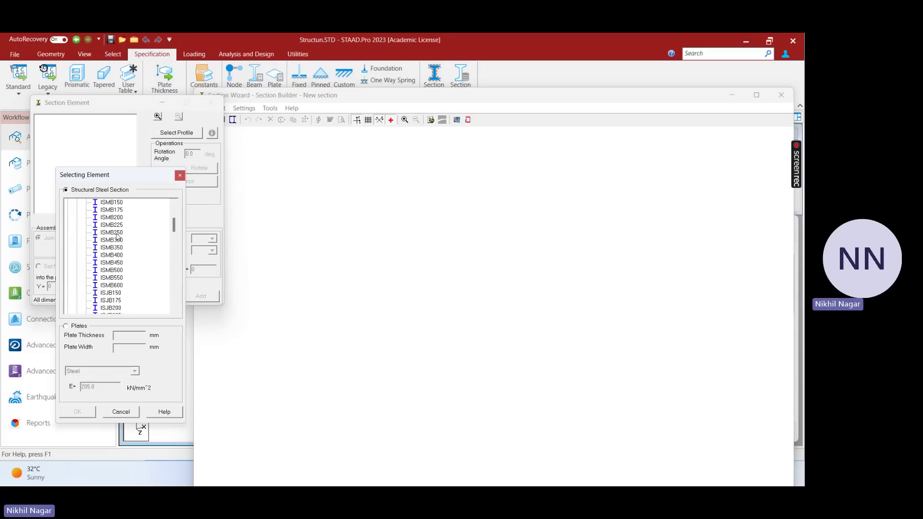
{"action": "left_click", "coordinate": [112, 239]}
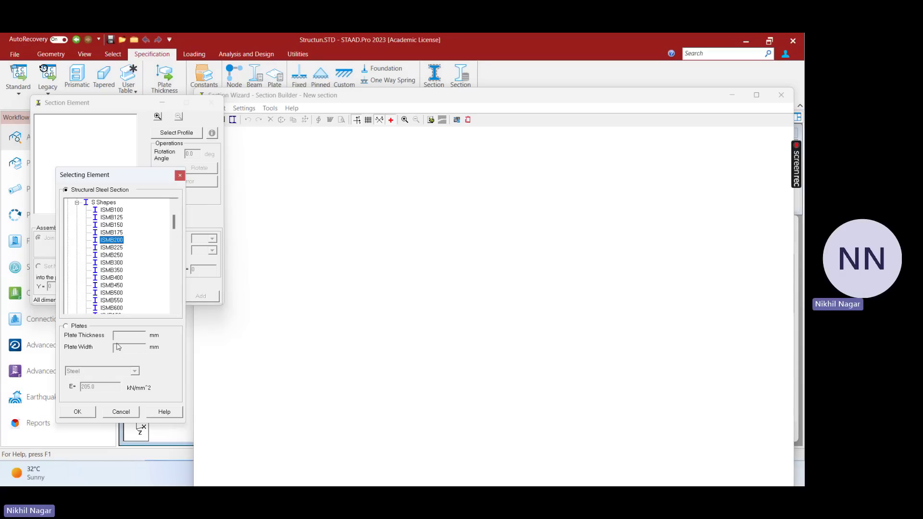
{"action": "left_click", "coordinate": [80, 411]}
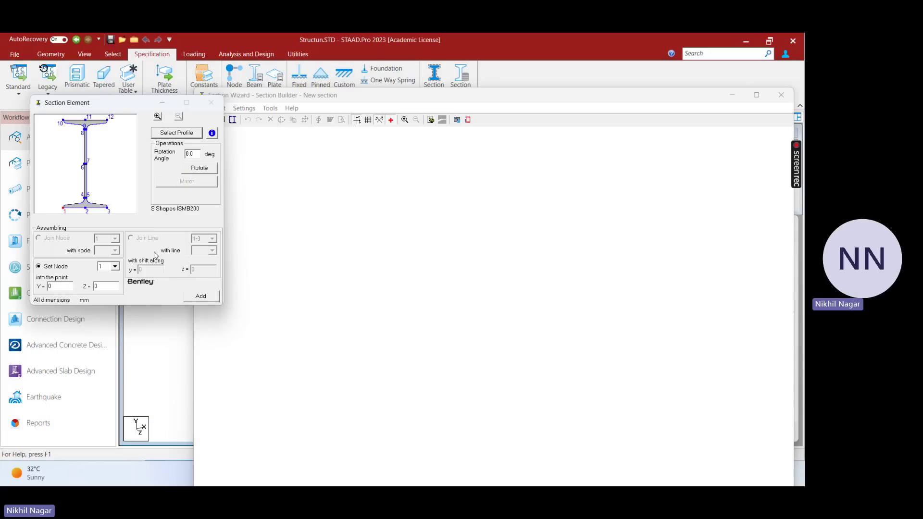
{"action": "left_click", "coordinate": [190, 294]}
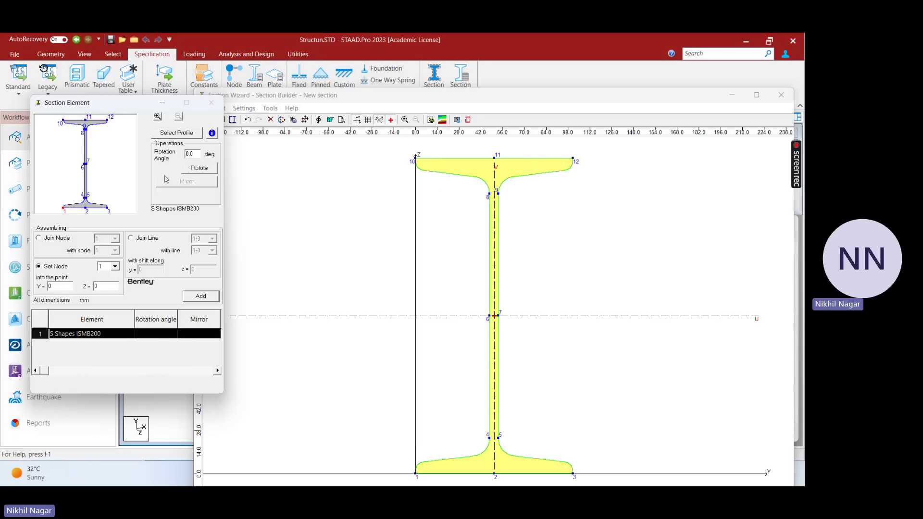
Choose the Indian Rolled Channels ISJC200 profile as the next element.
{"action": "left_click", "coordinate": [162, 134]}
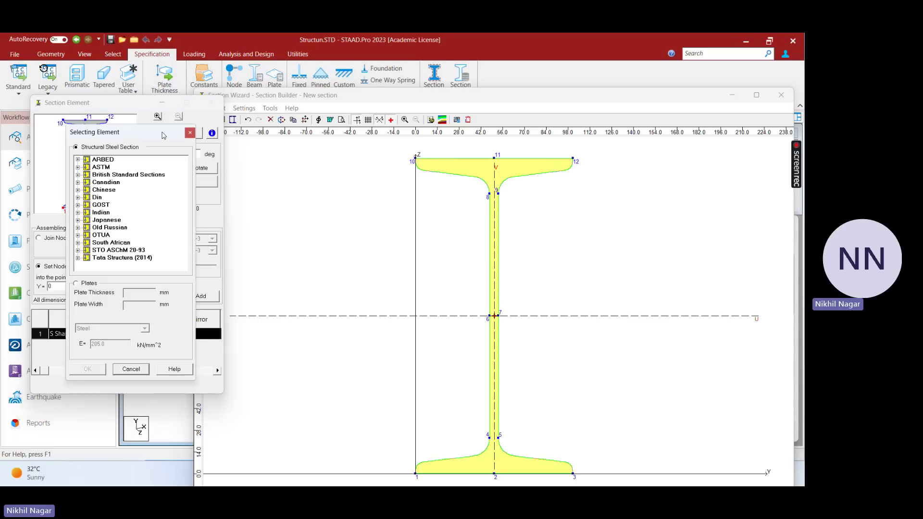
{"action": "left_click", "coordinate": [77, 213]}
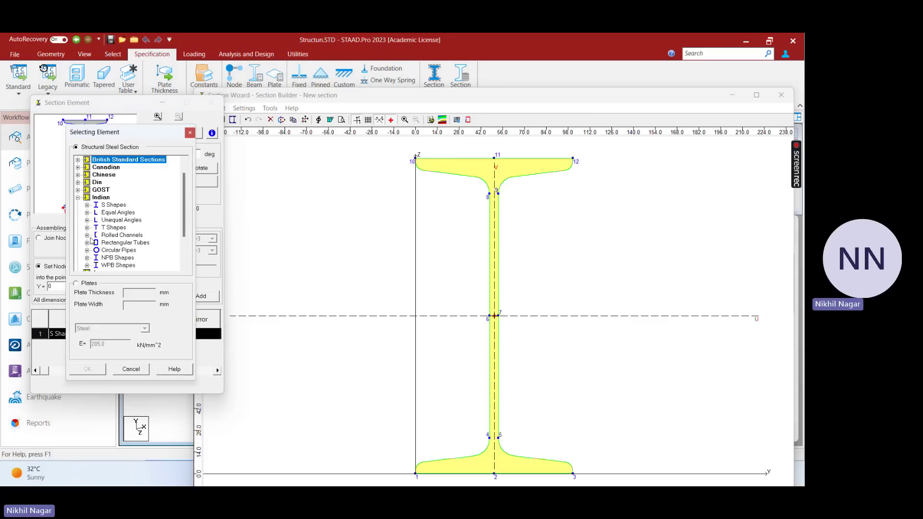
{"action": "left_click", "coordinate": [87, 235]}
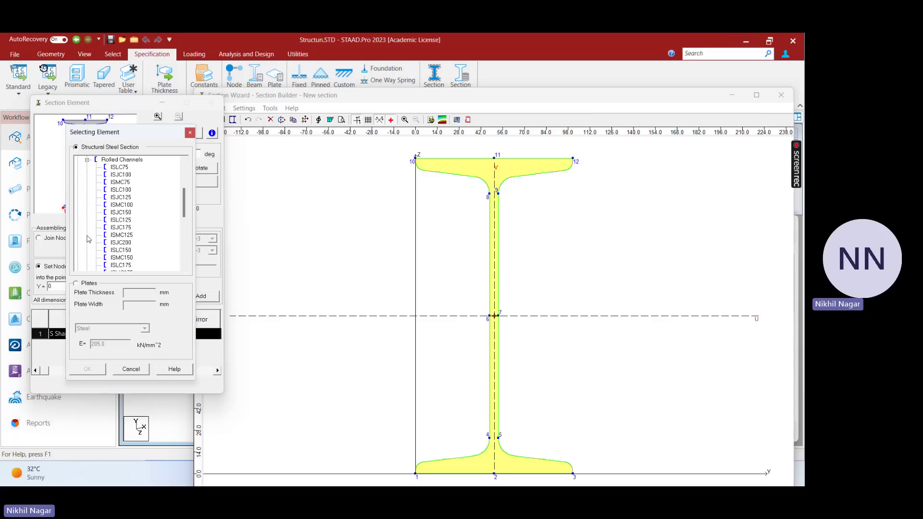
{"action": "left_click", "coordinate": [125, 244]}
{"action": "left_click", "coordinate": [91, 373]}
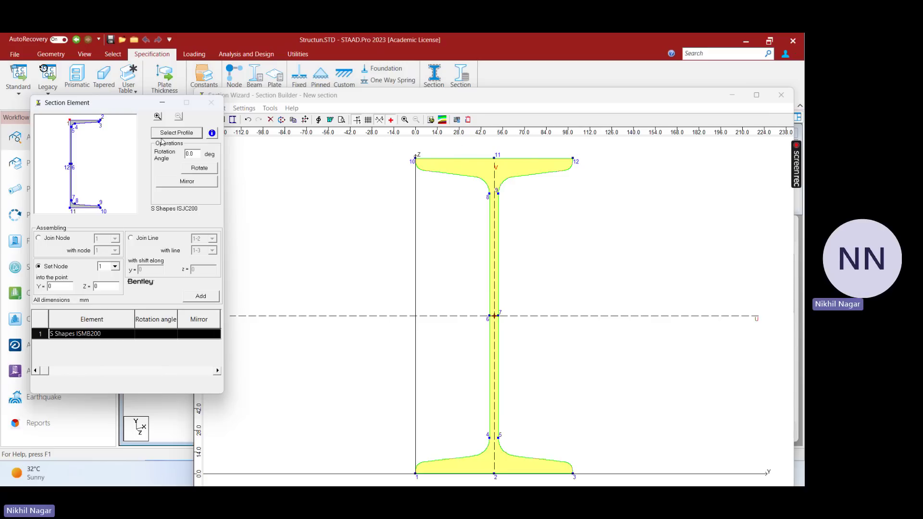
Set the channel's rotation angle to 270°, after first trying 90°.
{"action": "double_click", "coordinate": [201, 153]}
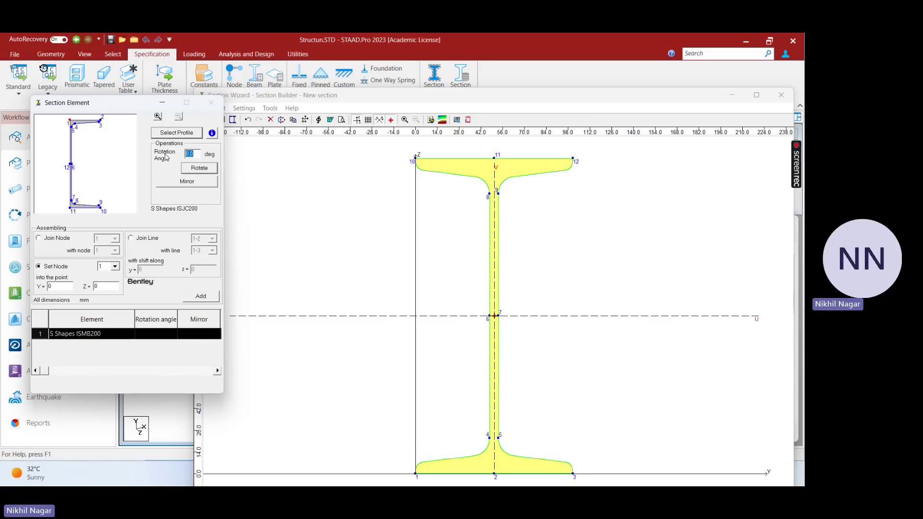
{"action": "type", "text": "90"}
{"action": "key", "text": "Return"}
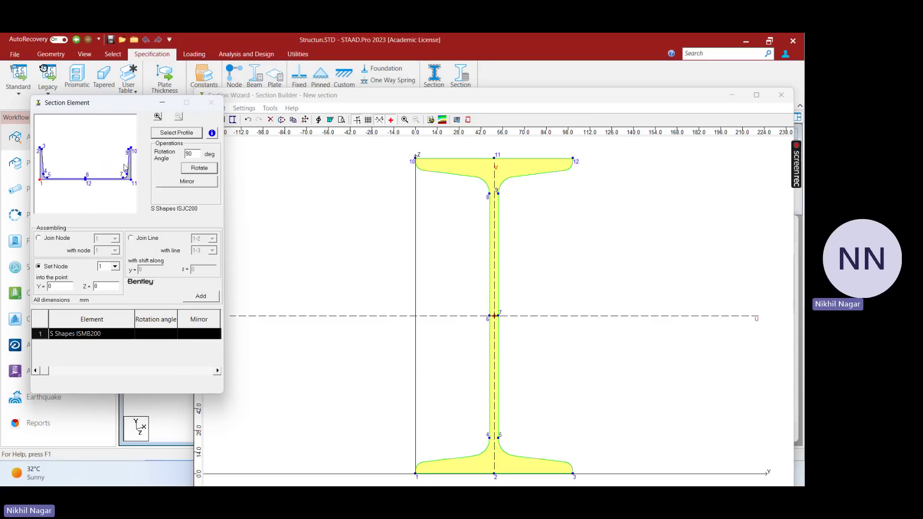
{"action": "double_click", "coordinate": [194, 154]}
{"action": "type", "text": "270"}
{"action": "key", "text": "Return"}
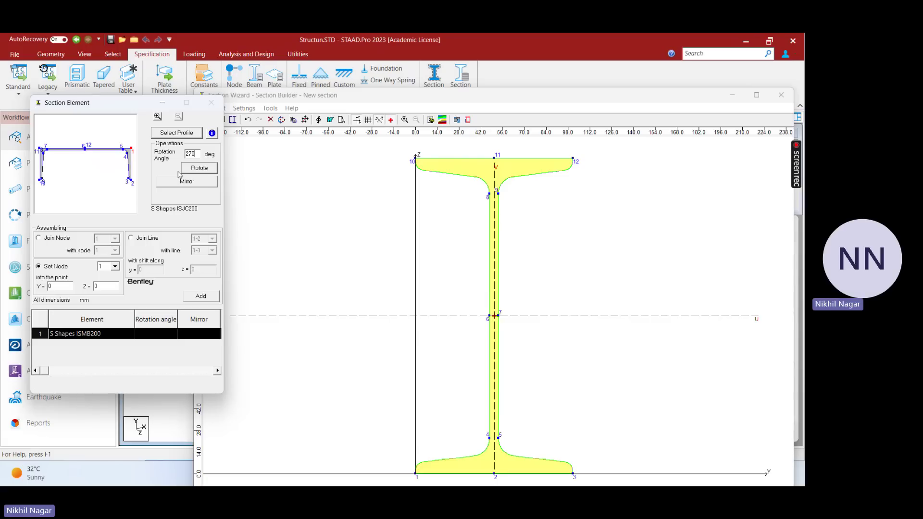
Join ISJC200 node 6 to ISMB200 node 11 and add the channel onto the top flange.
{"action": "left_click", "coordinate": [39, 238]}
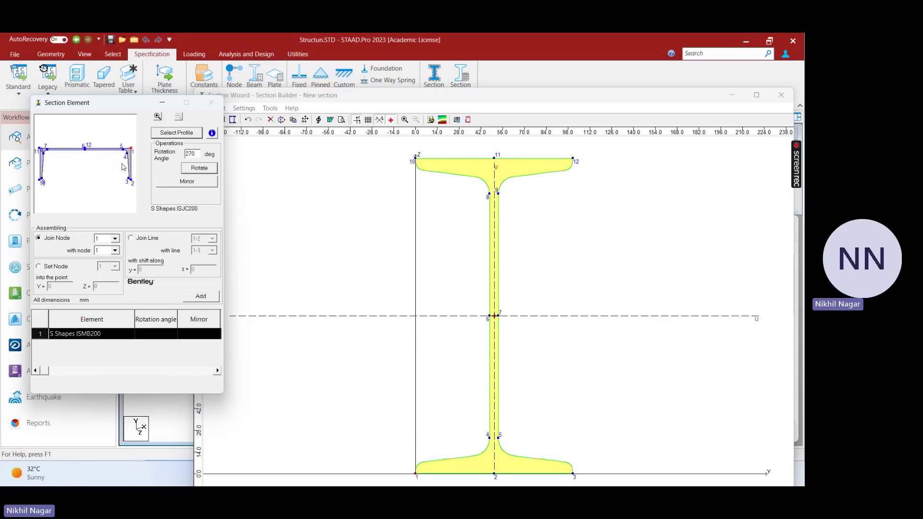
{"action": "left_click", "coordinate": [103, 240]}
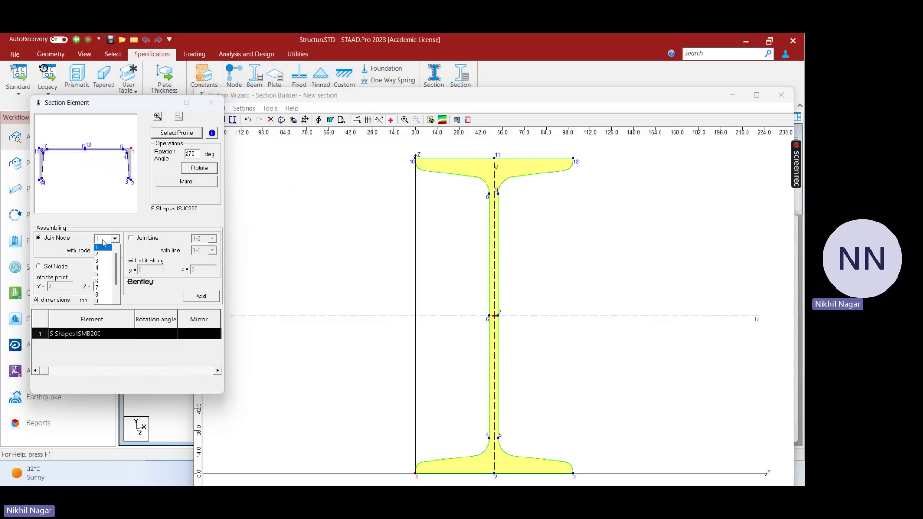
{"action": "left_click", "coordinate": [102, 282]}
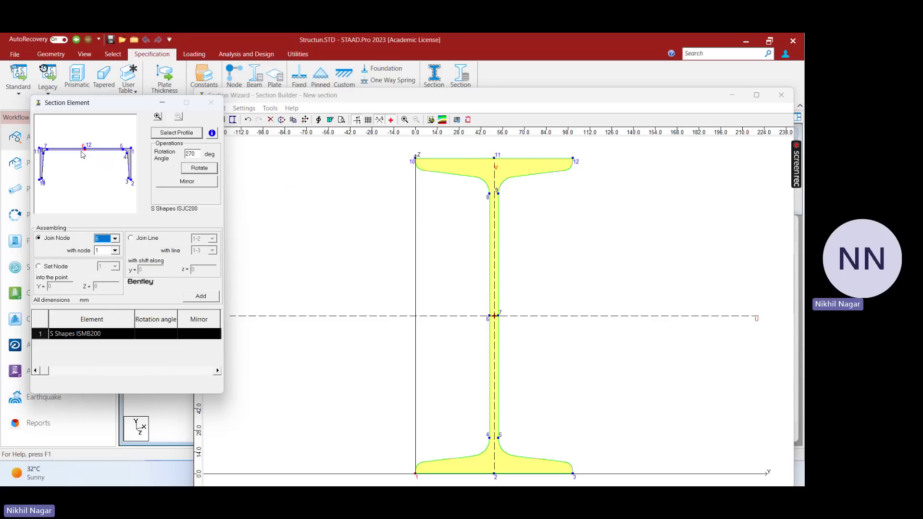
{"action": "left_click", "coordinate": [108, 250]}
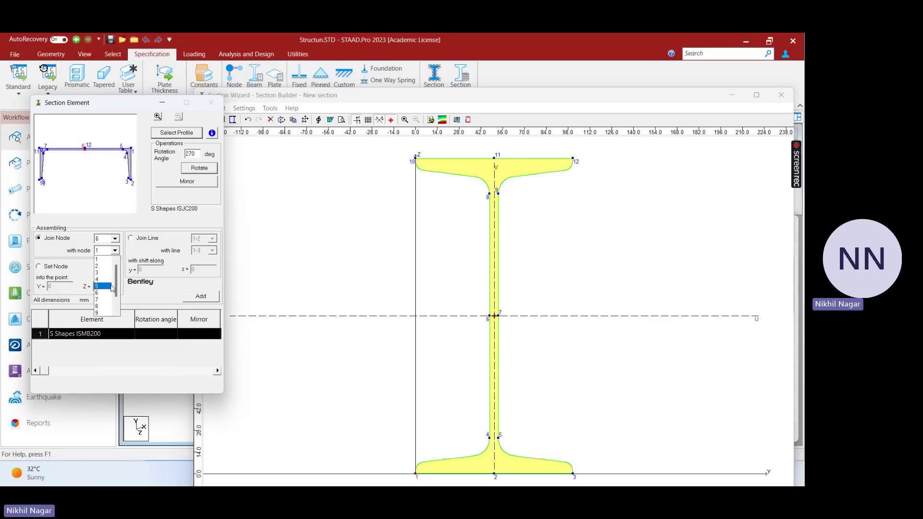
{"action": "scroll", "coordinate": [114, 284], "scroll_direction": "down", "scroll_amount": 1}
{"action": "left_click", "coordinate": [101, 307]}
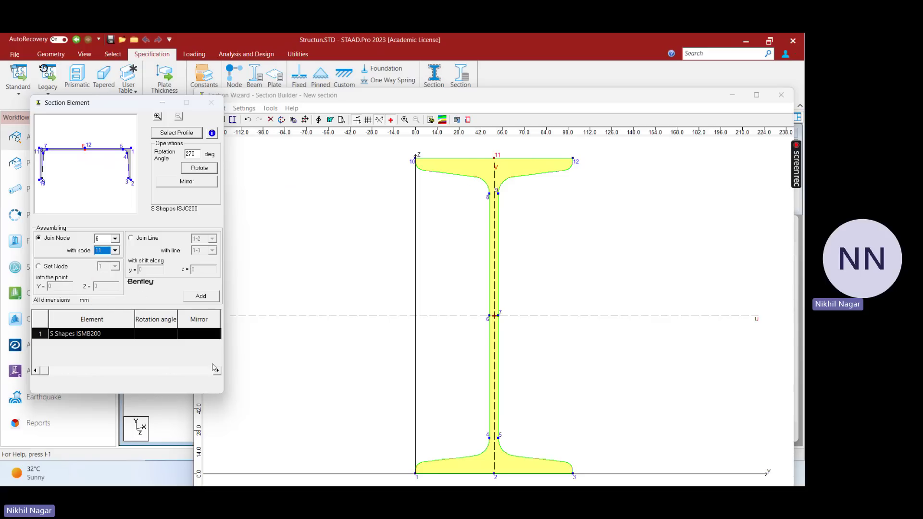
{"action": "left_click", "coordinate": [202, 297]}
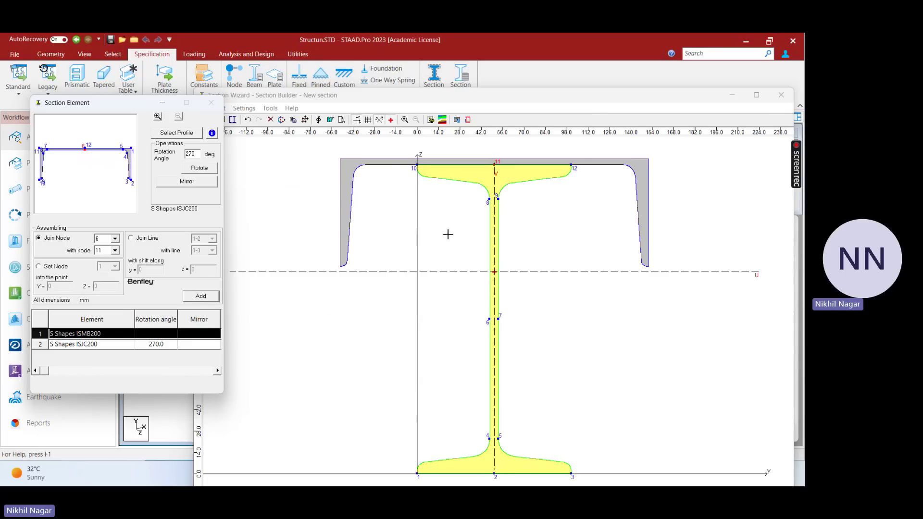
Minimize the element panel and dismiss the Save data prompt without saving.
{"action": "left_click", "coordinate": [163, 102]}
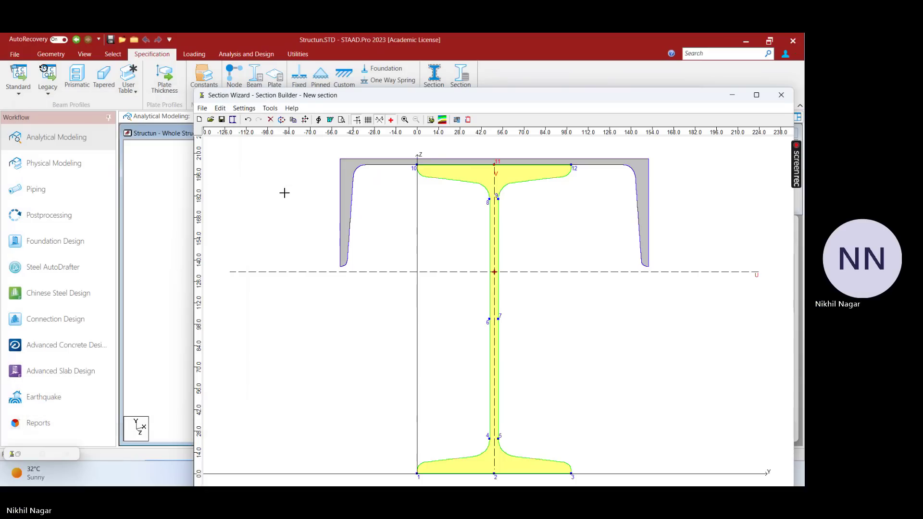
{"action": "left_click", "coordinate": [232, 120]}
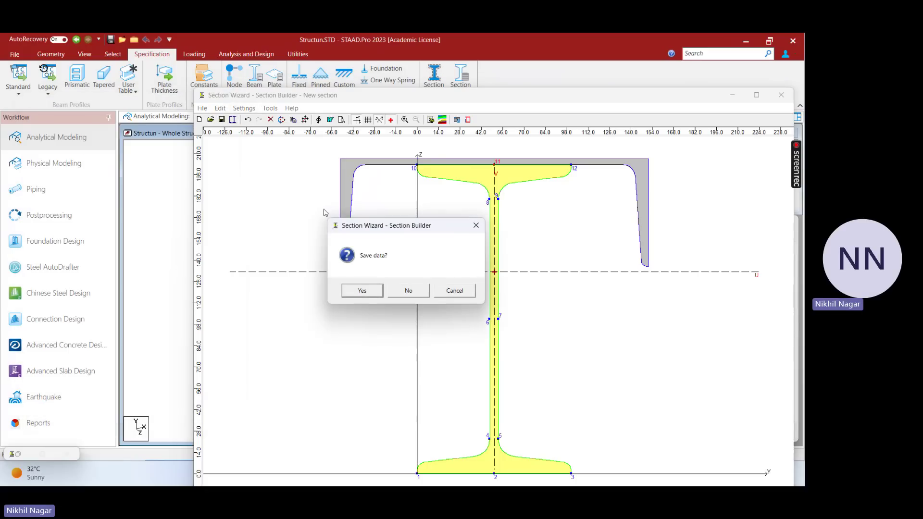
{"action": "left_click", "coordinate": [475, 229]}
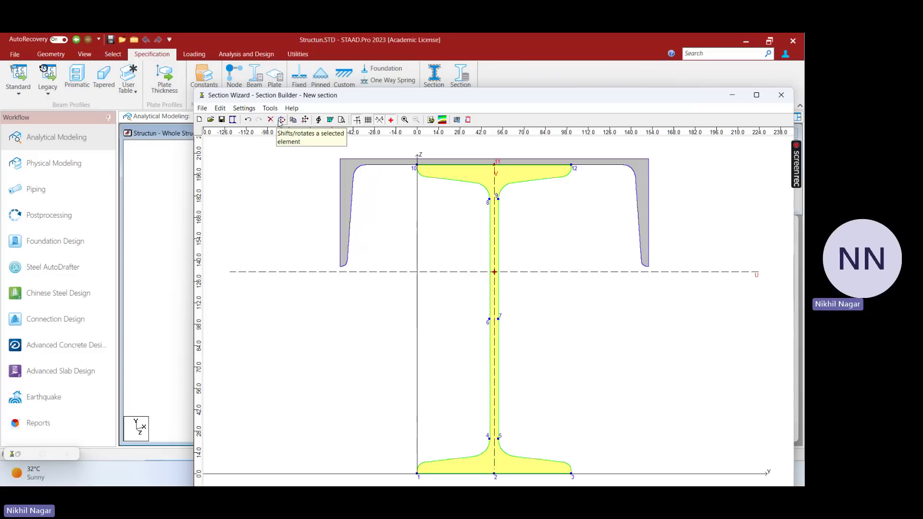
Open the channel's Shift, Rotate Element settings and close them unchanged.
{"action": "left_click", "coordinate": [437, 162]}
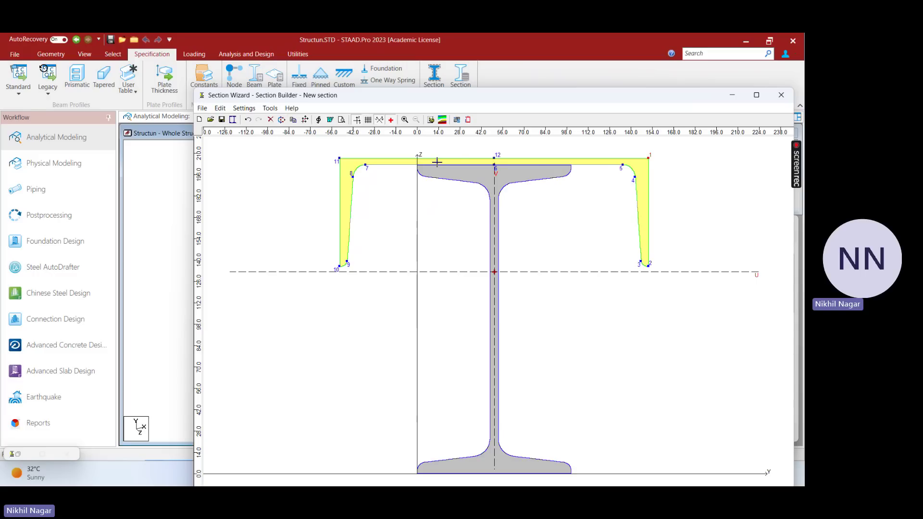
{"action": "right_click", "coordinate": [437, 161]}
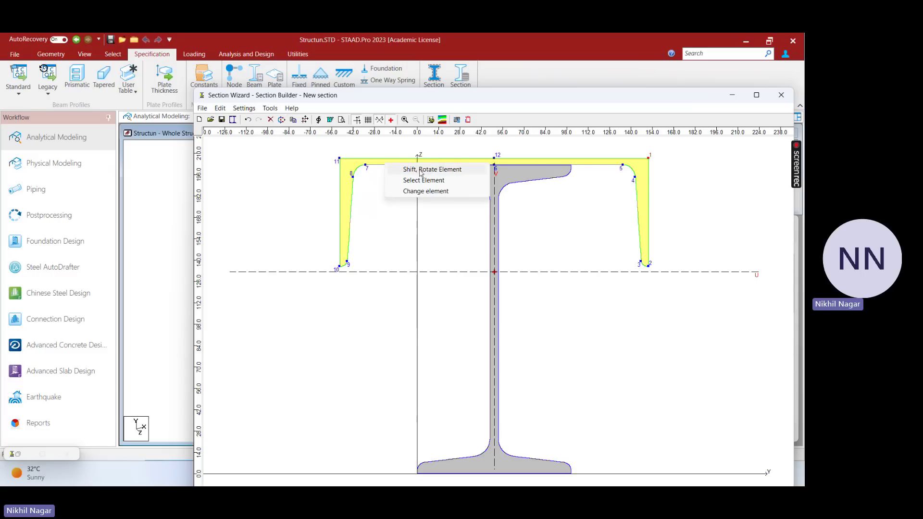
{"action": "left_click", "coordinate": [418, 171]}
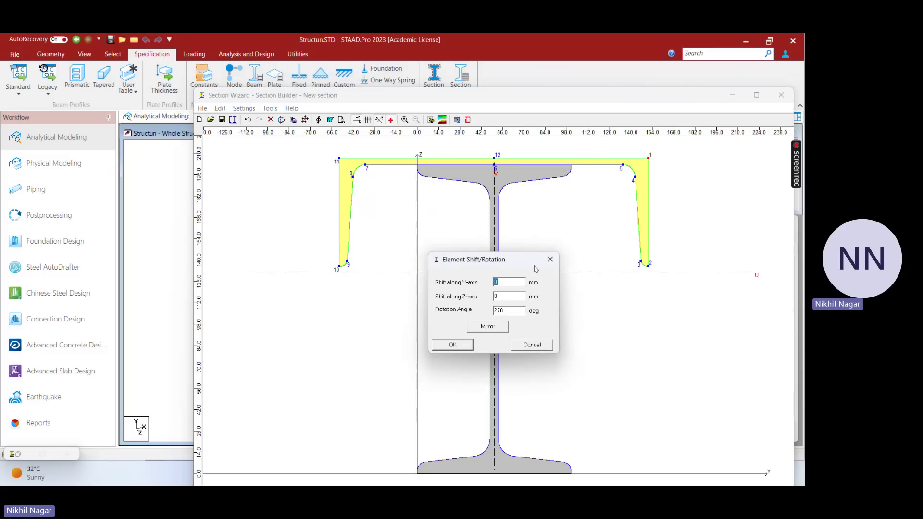
{"action": "left_click", "coordinate": [550, 260]}
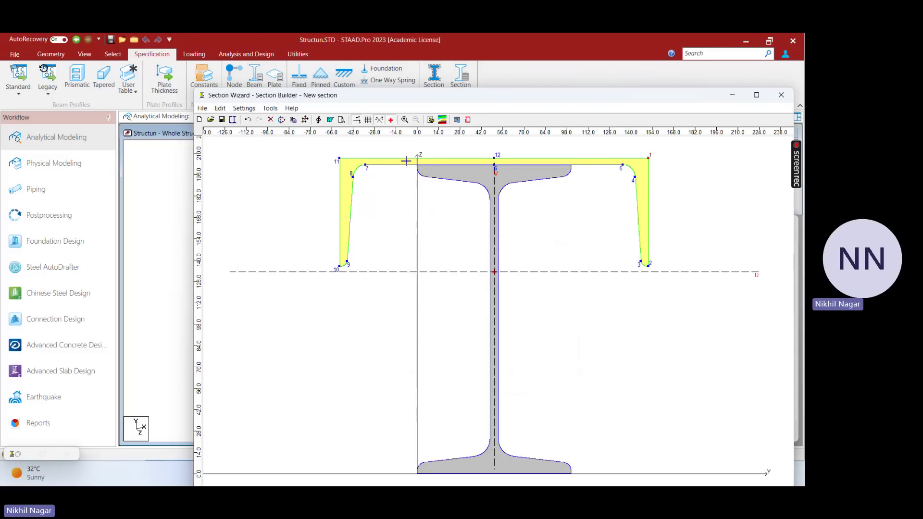
Try changing the channel to Indian ISMC125, then answer No to the intersection error.
{"action": "right_click", "coordinate": [354, 163]}
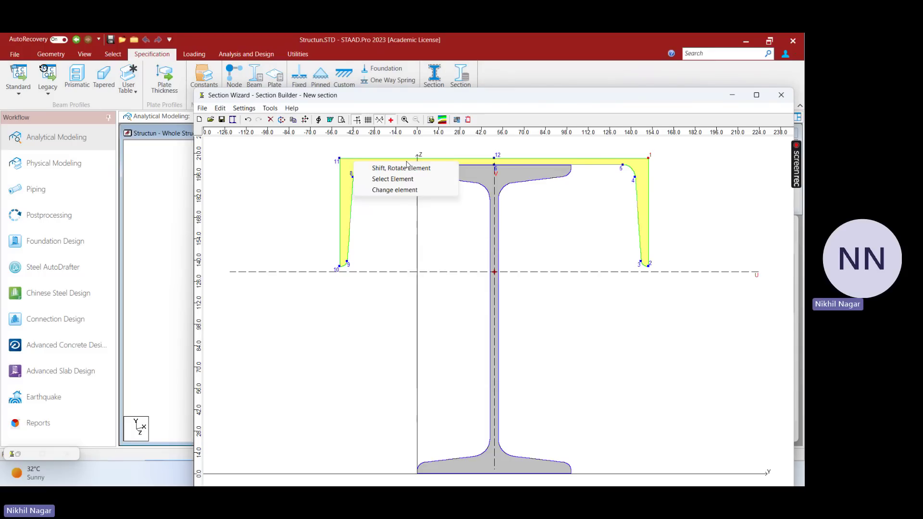
{"action": "left_click", "coordinate": [400, 190]}
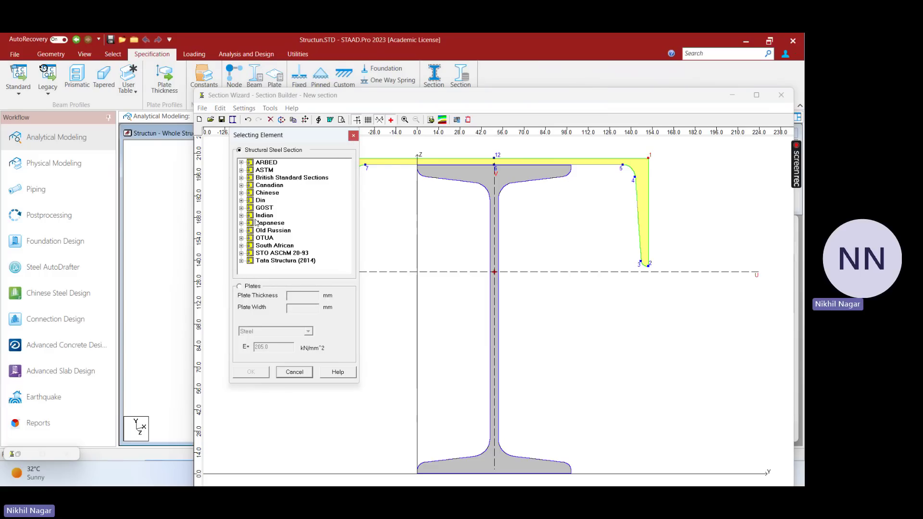
{"action": "left_click", "coordinate": [242, 215]}
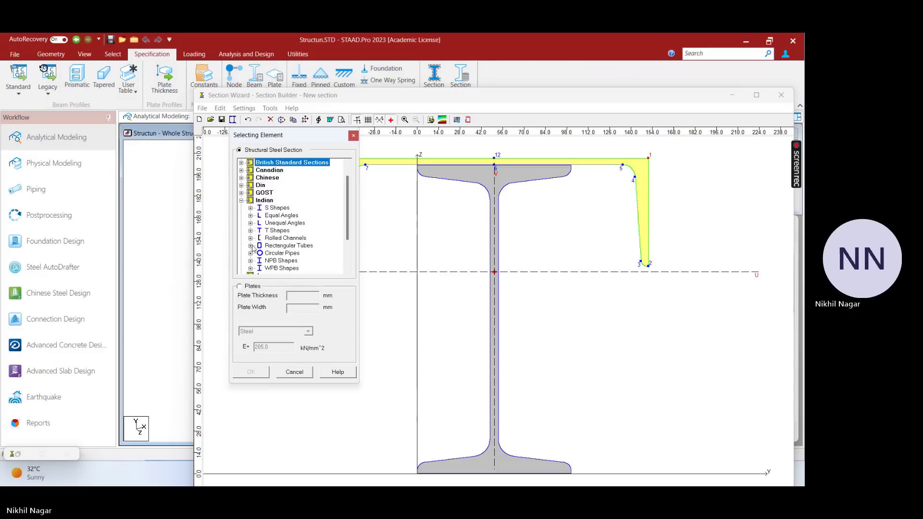
{"action": "left_click", "coordinate": [251, 238]}
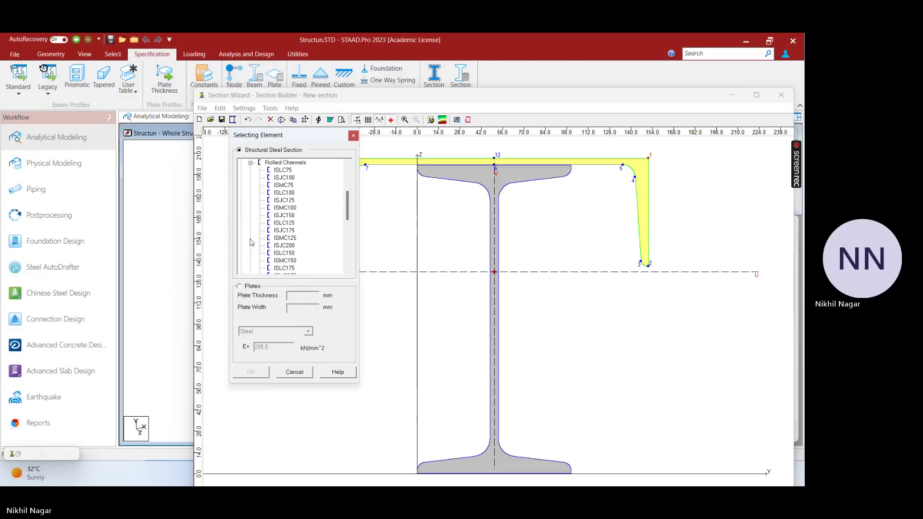
{"action": "left_click", "coordinate": [285, 208]}
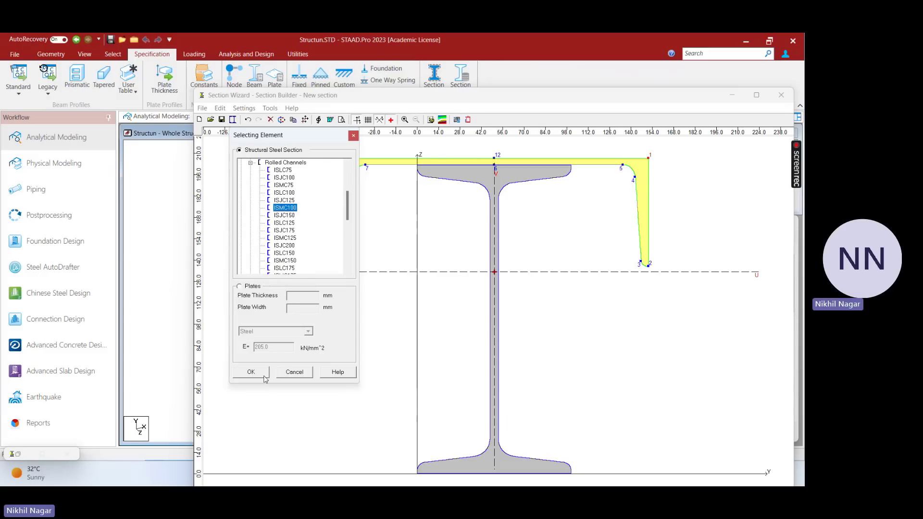
{"action": "left_click", "coordinate": [286, 238]}
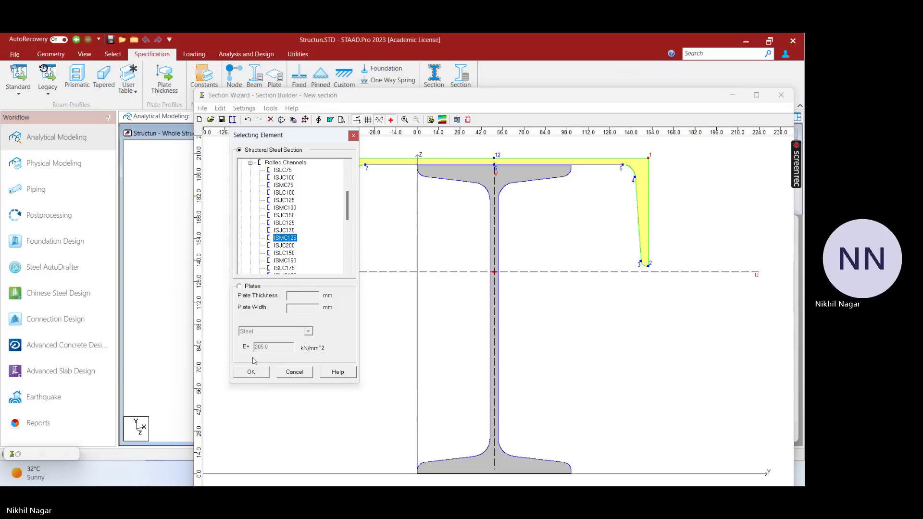
{"action": "left_click", "coordinate": [251, 372]}
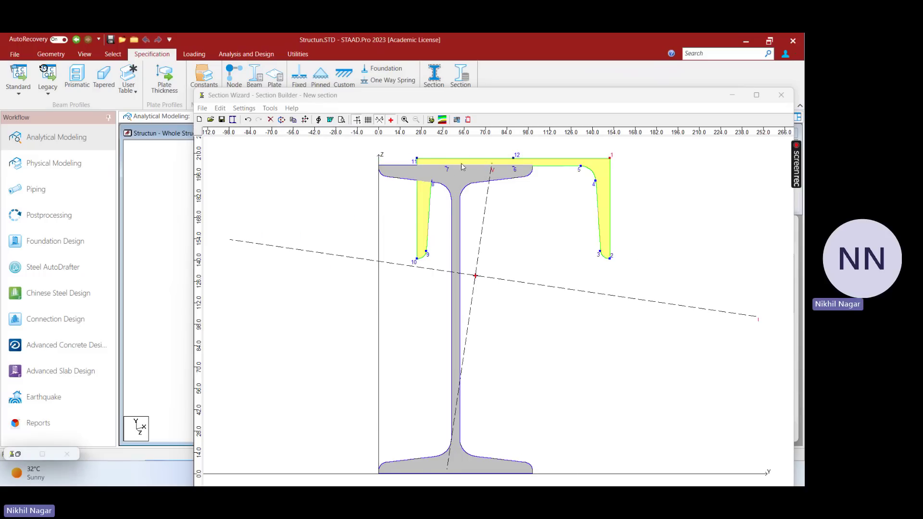
{"action": "left_click", "coordinate": [537, 226]}
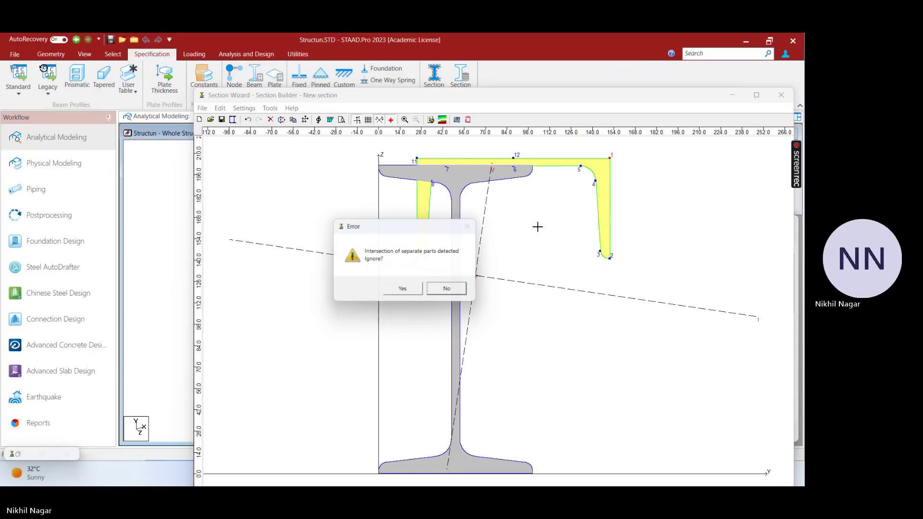
{"action": "left_click", "coordinate": [439, 291]}
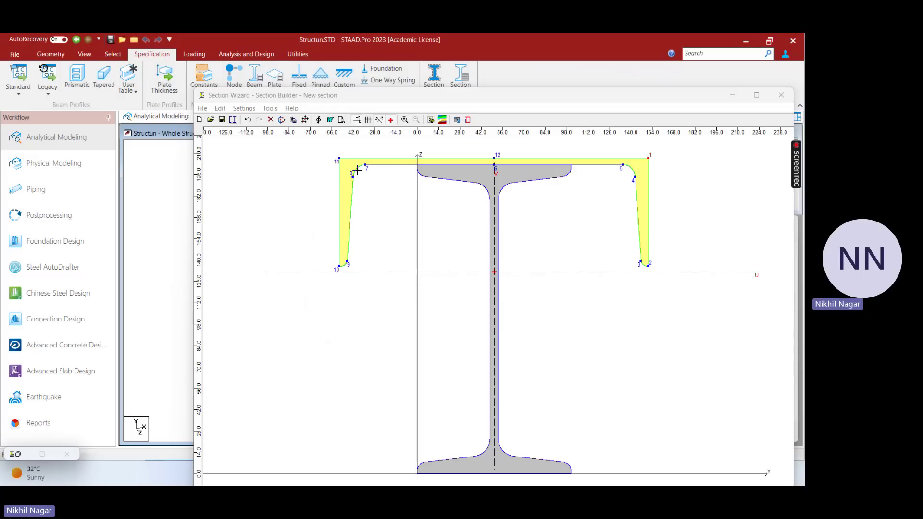
Undo the ISJC200 channel and back out of starting a new section.
{"action": "key", "text": "ctrl+z"}
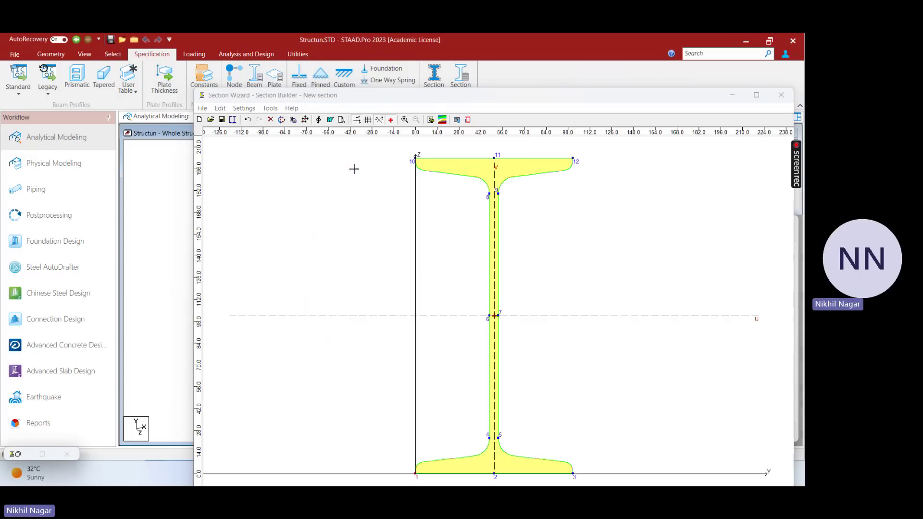
{"action": "left_click", "coordinate": [202, 109]}
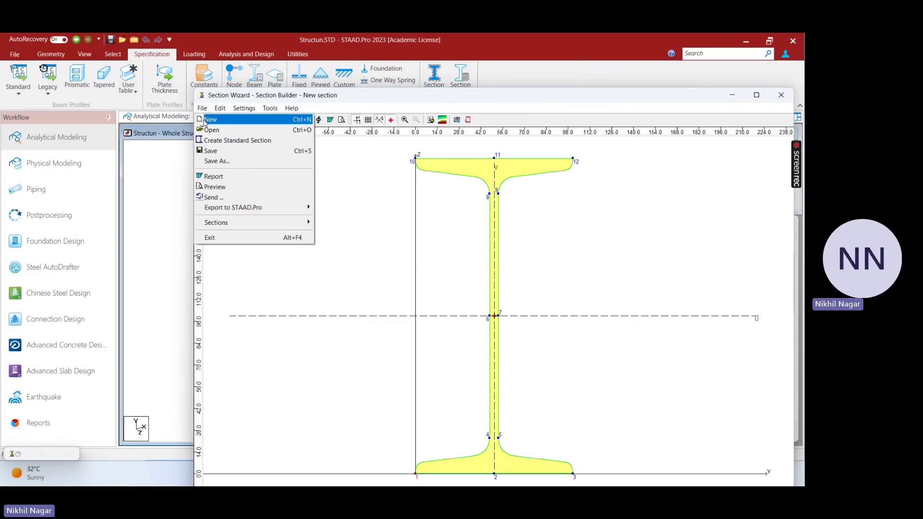
{"action": "left_click", "coordinate": [204, 121]}
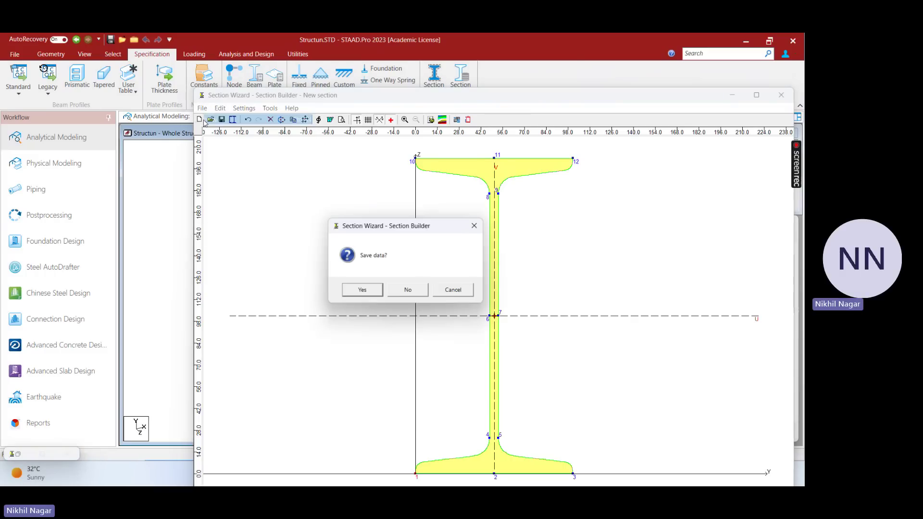
{"action": "left_click", "coordinate": [475, 231]}
View the ISMB200 element details, then cancel saving the section file.
{"action": "double_click", "coordinate": [349, 154]}
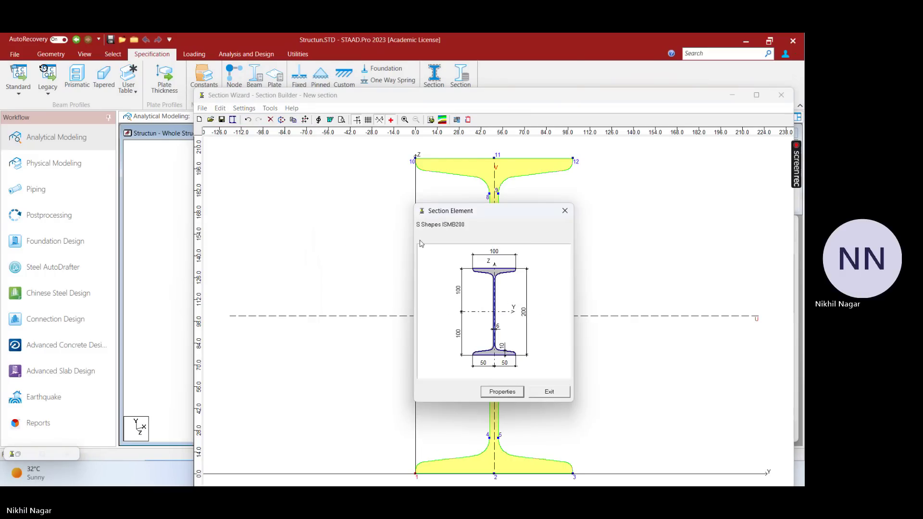
{"action": "left_click", "coordinate": [564, 210]}
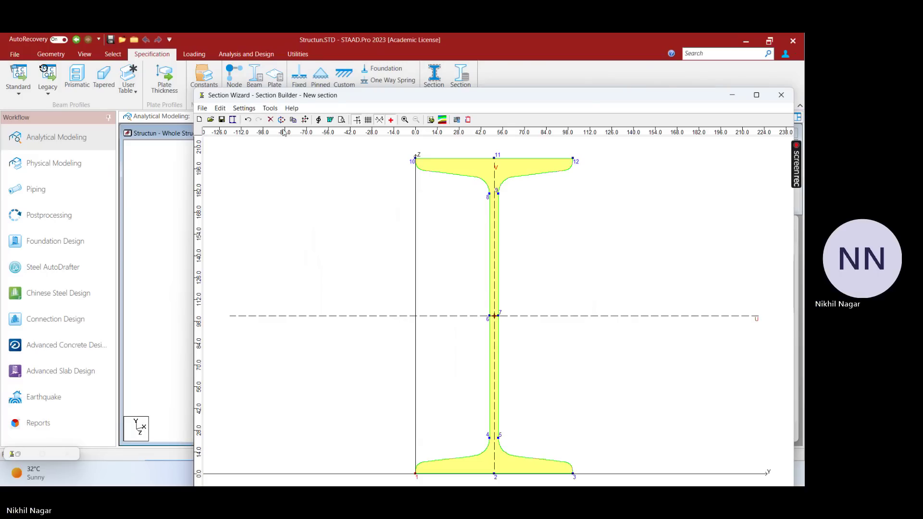
{"action": "left_click", "coordinate": [219, 121]}
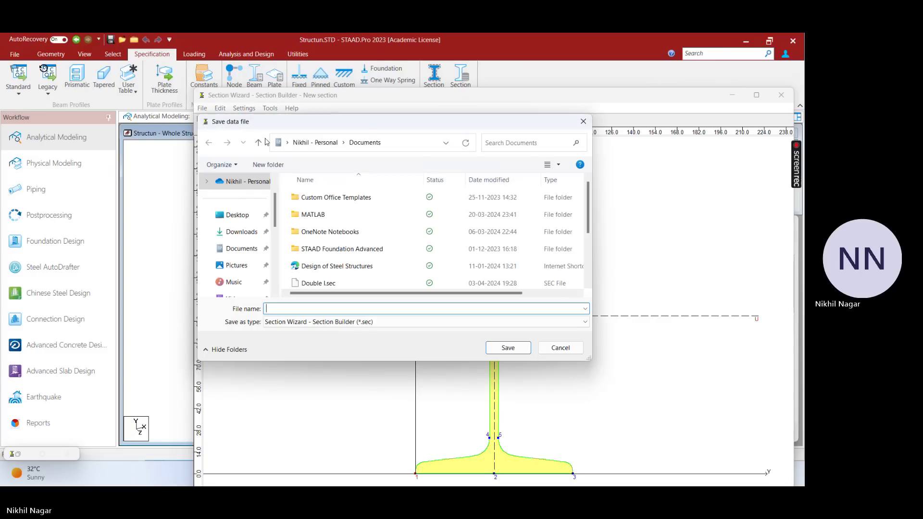
{"action": "left_click", "coordinate": [583, 122]}
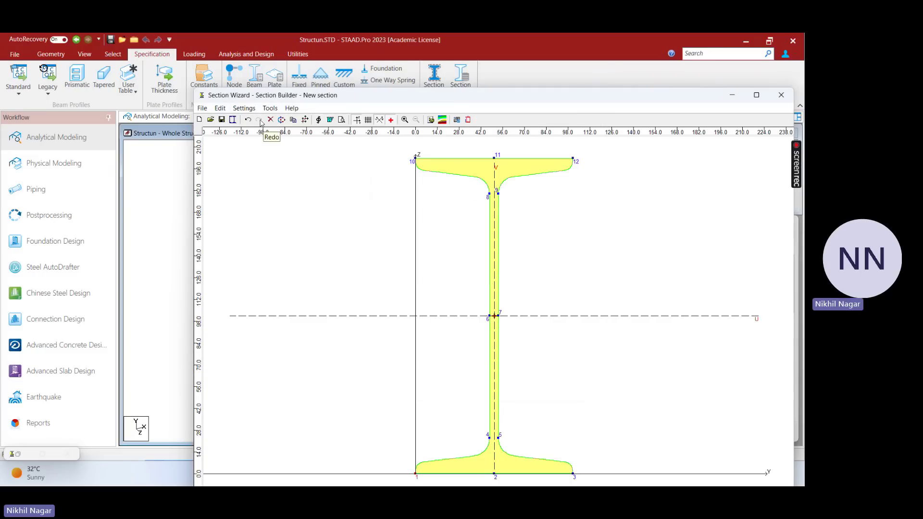
{"action": "left_click", "coordinate": [279, 108]}
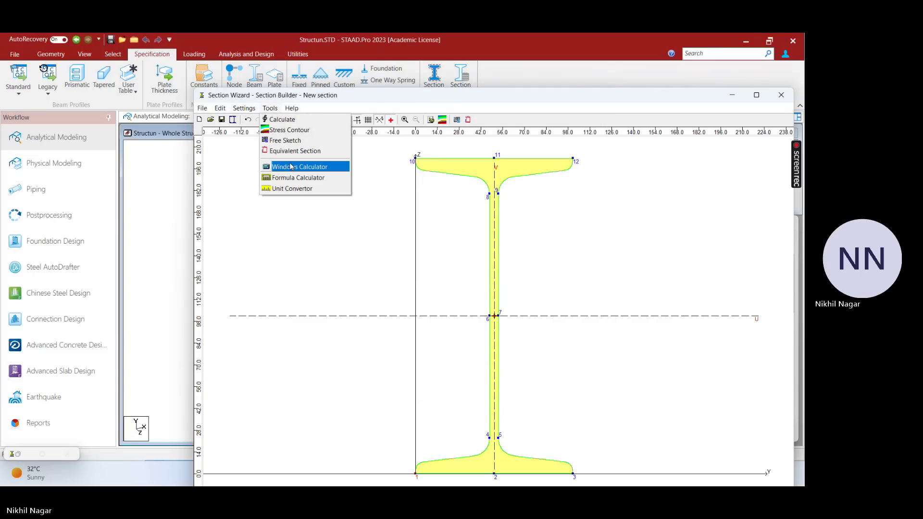
{"action": "mouse_move", "coordinate": [287, 112]}
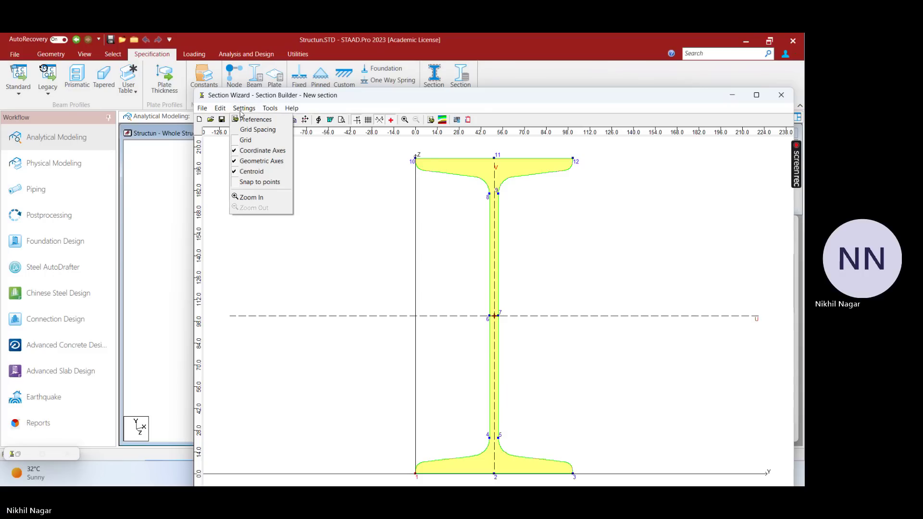
{"action": "mouse_move", "coordinate": [213, 113]}
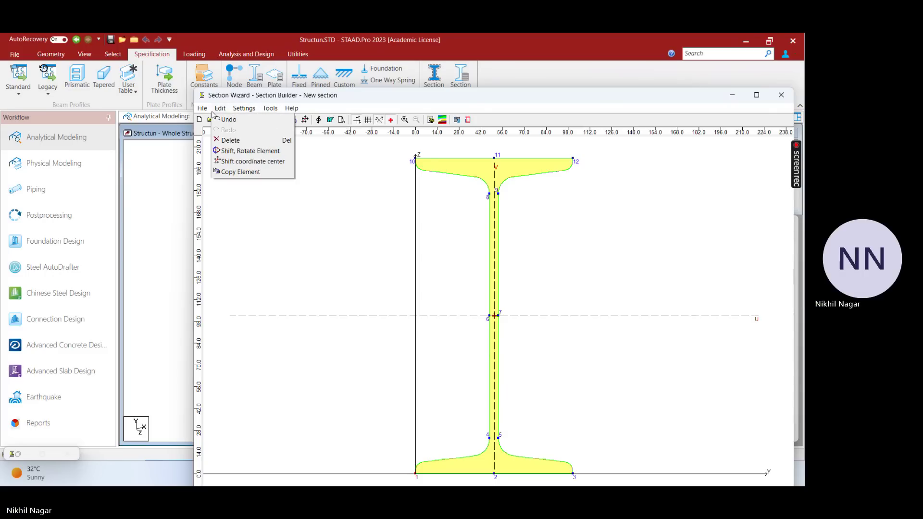
{"action": "left_click", "coordinate": [457, 240]}
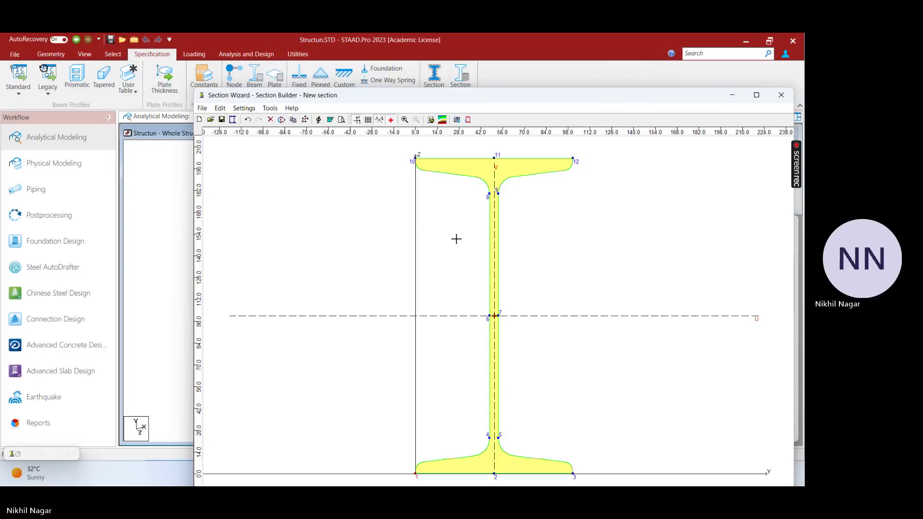
{"action": "left_click", "coordinate": [467, 120]}
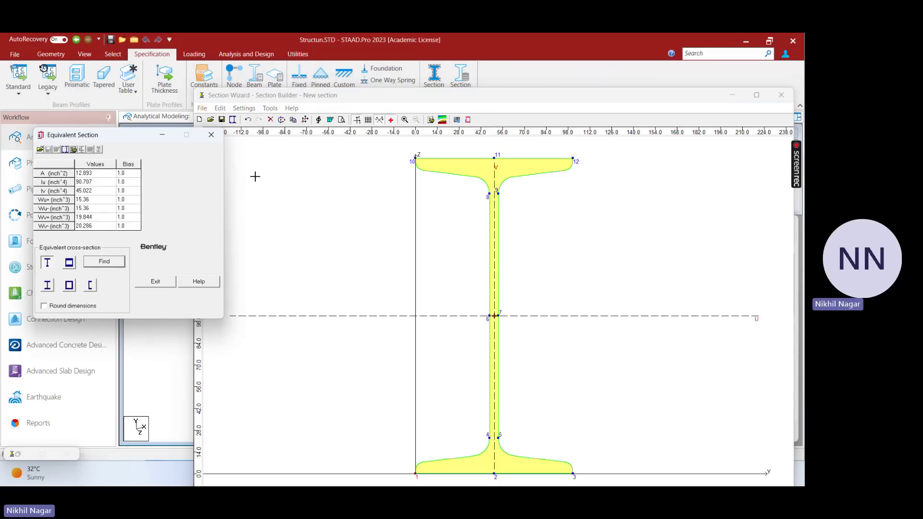
{"action": "left_click", "coordinate": [210, 139]}
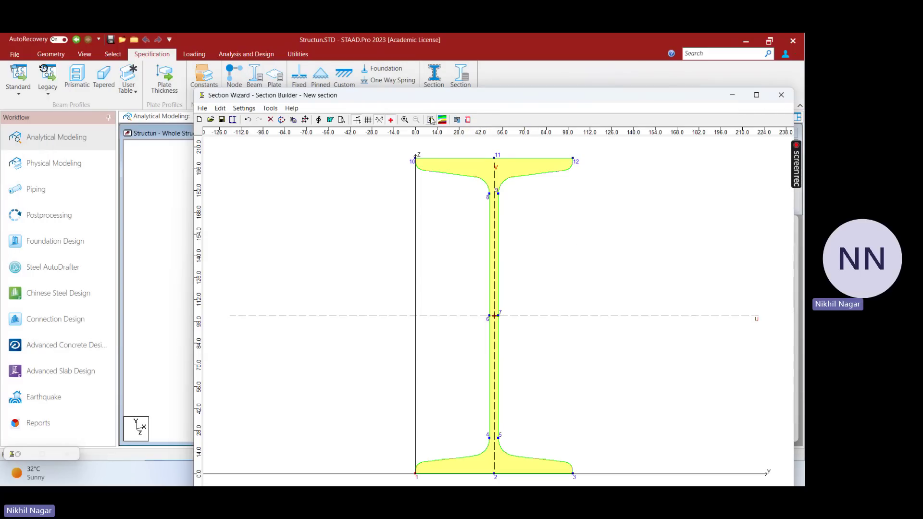
{"action": "left_click", "coordinate": [457, 121]}
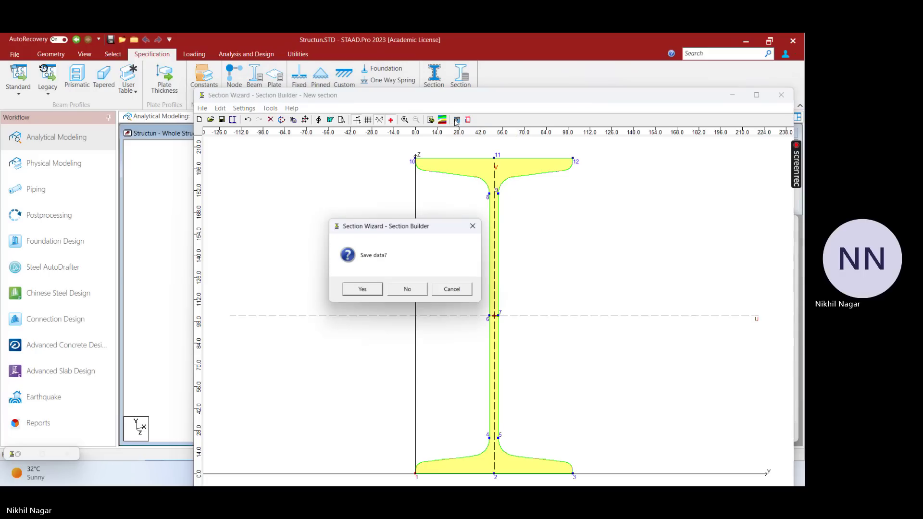
{"action": "left_click", "coordinate": [478, 222]}
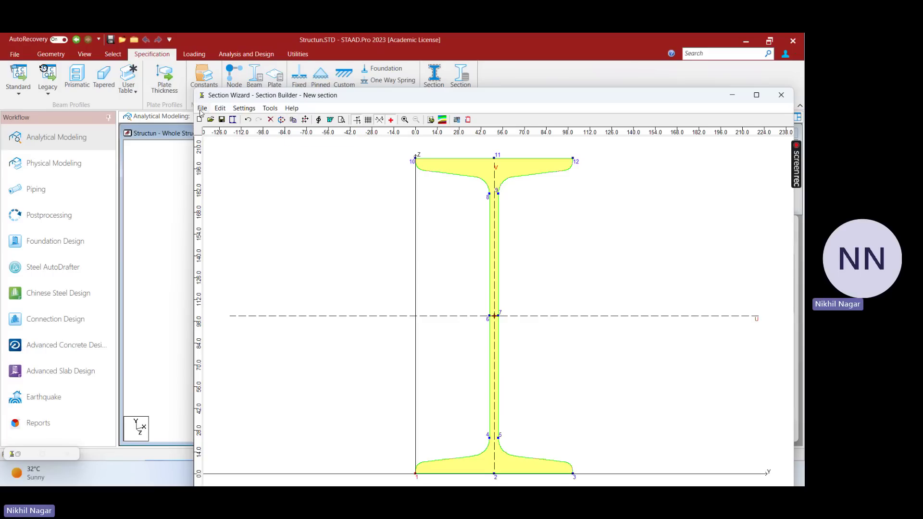
Restore the minimized Section Element panel.
{"action": "left_click", "coordinate": [13, 456]}
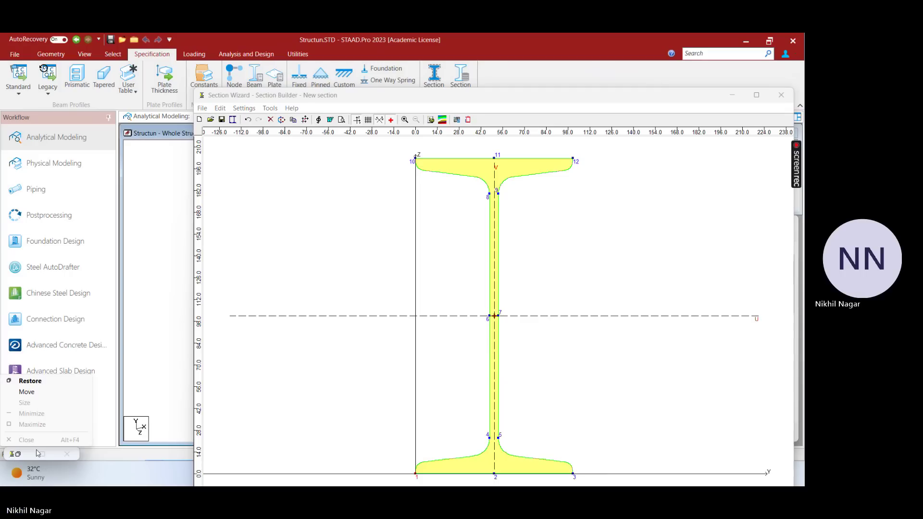
{"action": "left_click", "coordinate": [42, 456]}
{"action": "left_click", "coordinate": [15, 456]}
{"action": "left_click", "coordinate": [30, 380]}
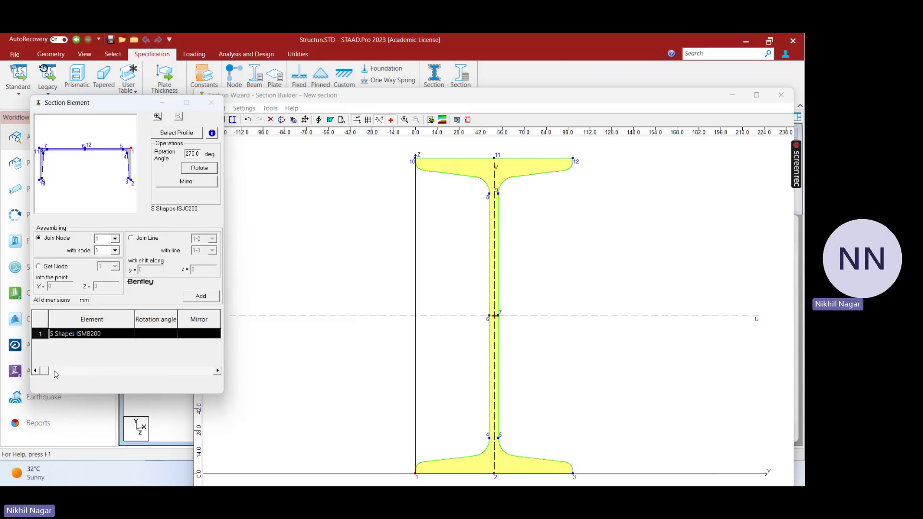
{"action": "left_click", "coordinate": [163, 104]}
{"action": "left_click", "coordinate": [17, 456]}
Choose the Indian Rolled Channels ISLC125 profile and clear its rotation angle.
{"action": "left_click", "coordinate": [168, 133]}
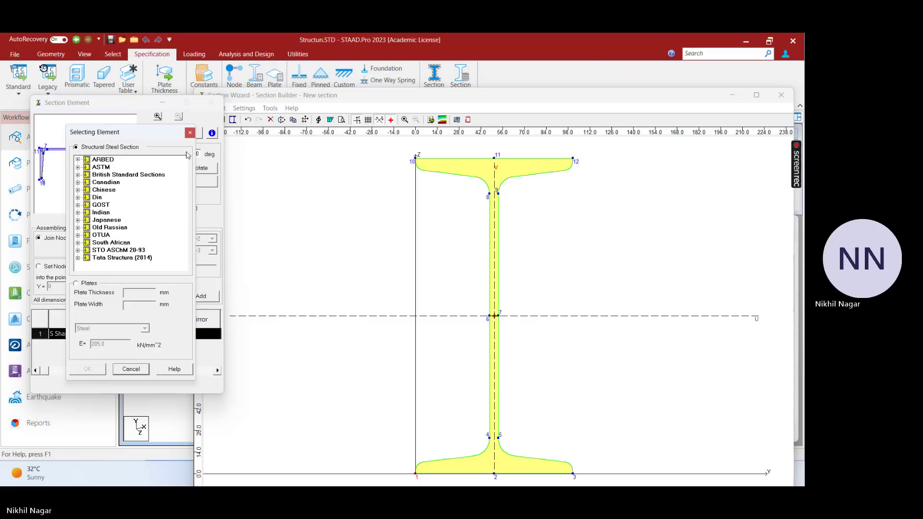
{"action": "left_click", "coordinate": [78, 212]}
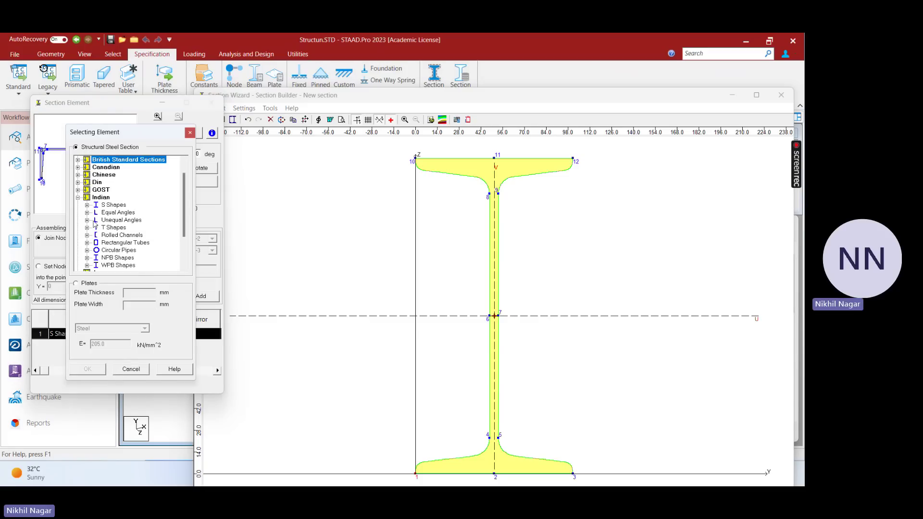
{"action": "left_click", "coordinate": [87, 236]}
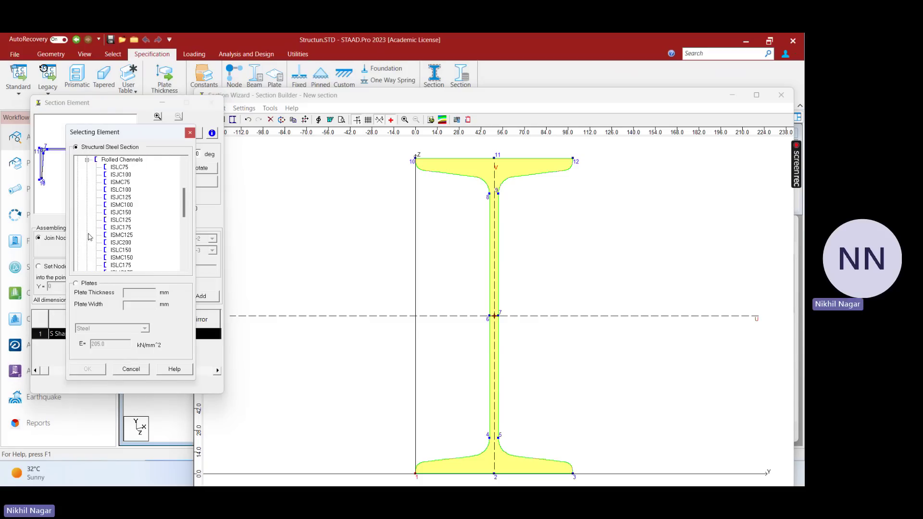
{"action": "left_click", "coordinate": [121, 220]}
{"action": "left_click", "coordinate": [88, 368]}
{"action": "double_click", "coordinate": [190, 154]}
{"action": "key", "text": "BackSpace"}
Rotate the ISLC125 to -90° and set its node 6 to join I-section node 11.
{"action": "type", "text": "-9"}
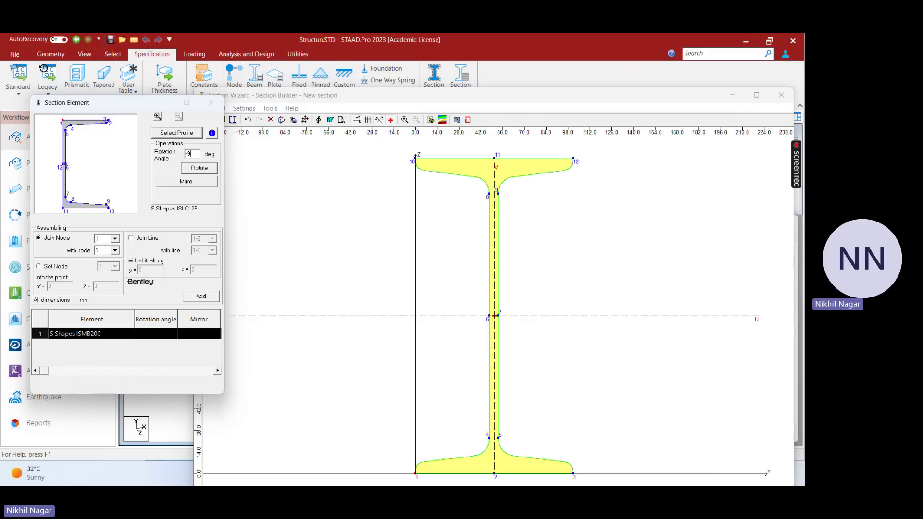
{"action": "type", "text": "0"}
{"action": "key", "text": "Return"}
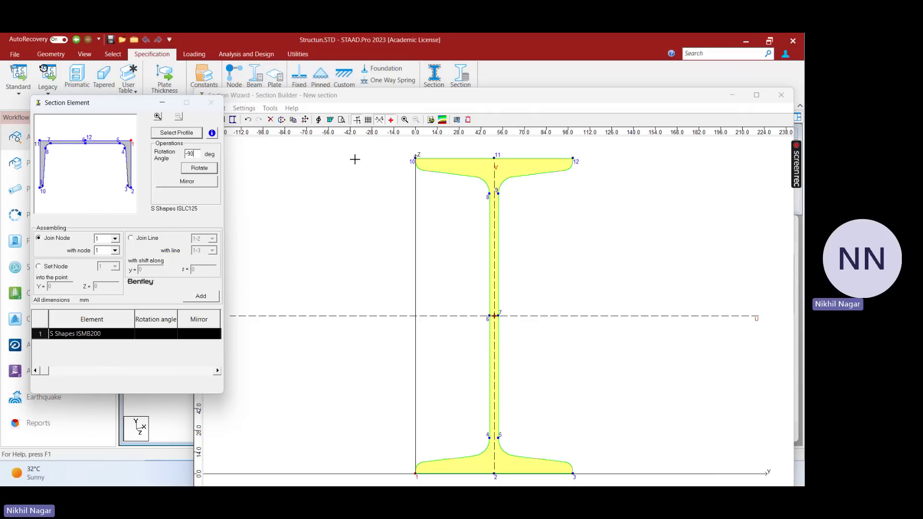
{"action": "left_click", "coordinate": [115, 238]}
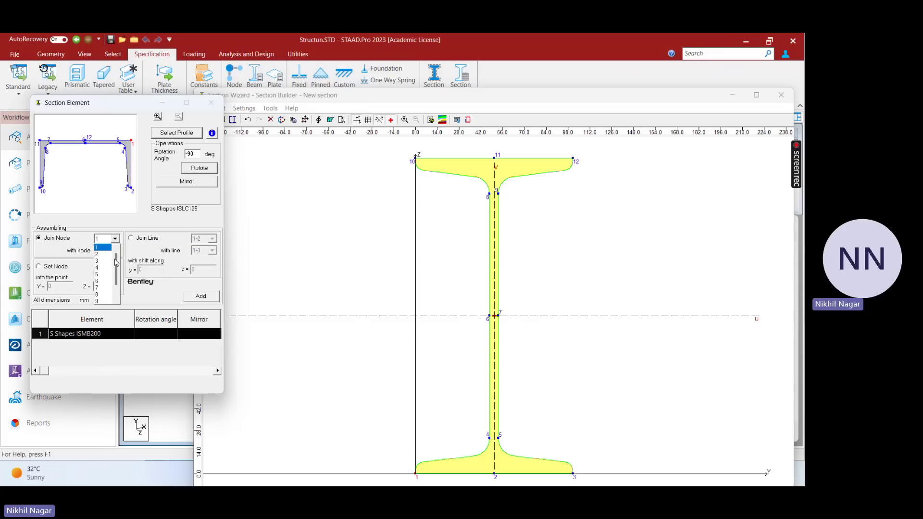
{"action": "left_click", "coordinate": [103, 281]}
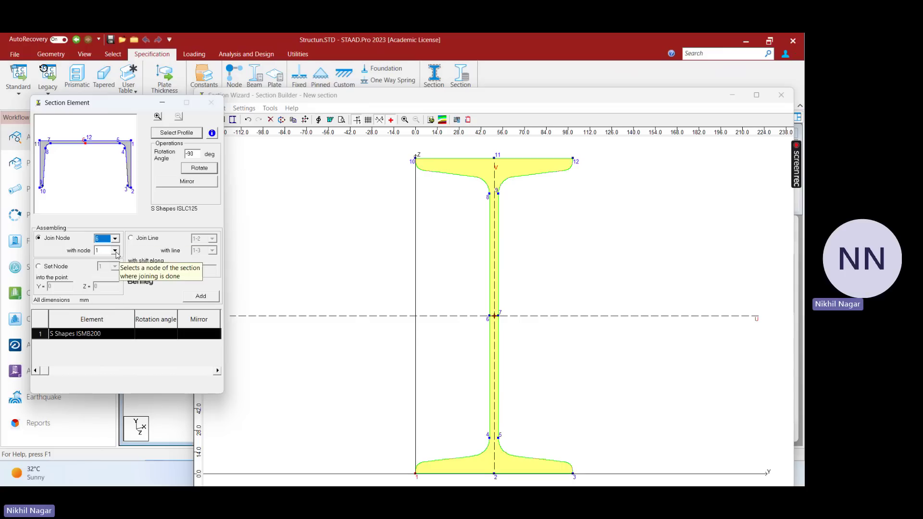
{"action": "left_click", "coordinate": [109, 250]}
{"action": "scroll", "coordinate": [105, 288], "scroll_direction": "down", "scroll_amount": 1}
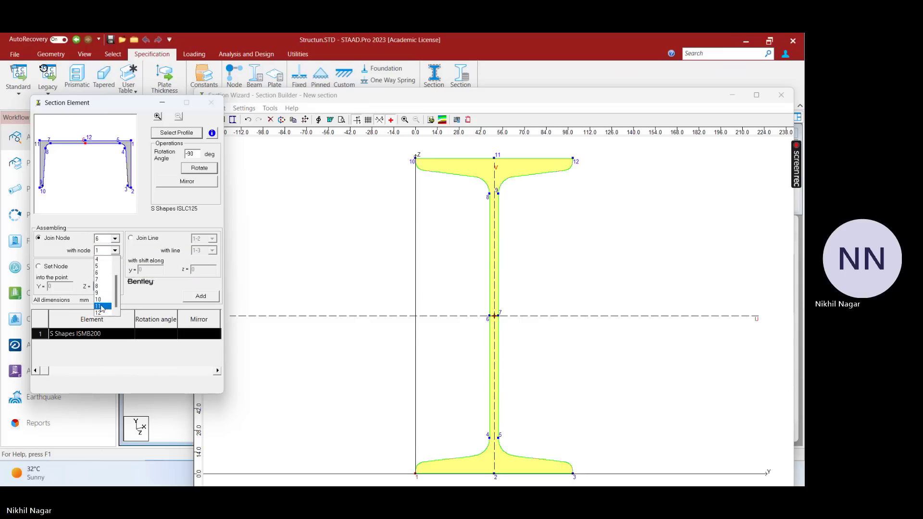
{"action": "left_click", "coordinate": [102, 307]}
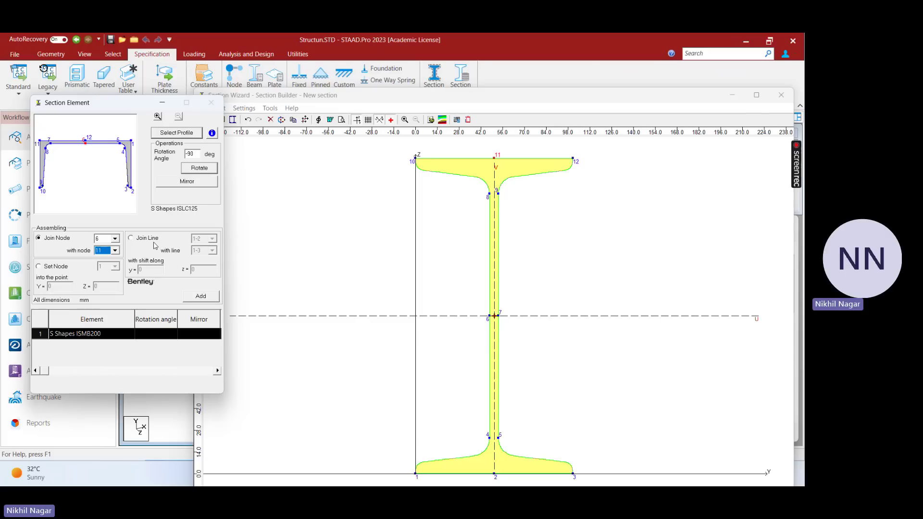
Switch to Join Line and browse the channel line list, keeping line 1-2.
{"action": "left_click", "coordinate": [129, 238]}
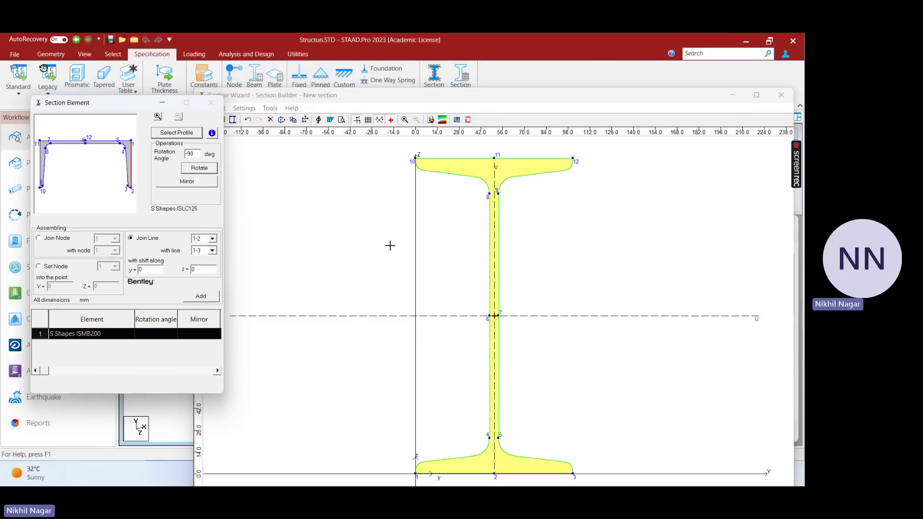
{"action": "left_click", "coordinate": [713, 347]}
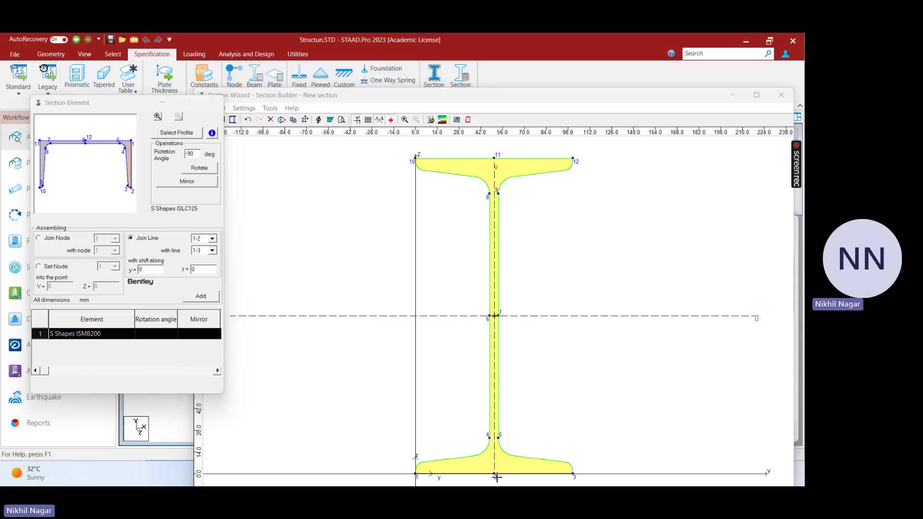
{"action": "left_click", "coordinate": [202, 238]}
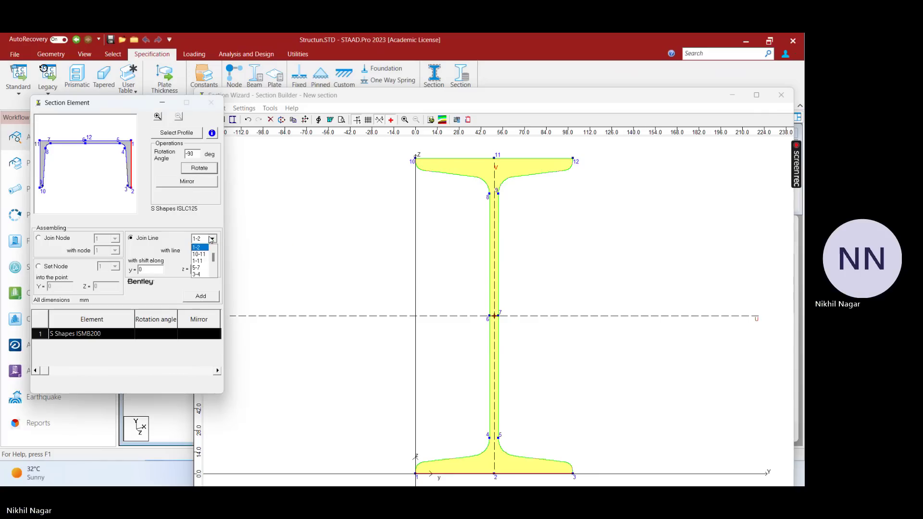
{"action": "scroll", "coordinate": [202, 268], "scroll_direction": "down", "scroll_amount": 1}
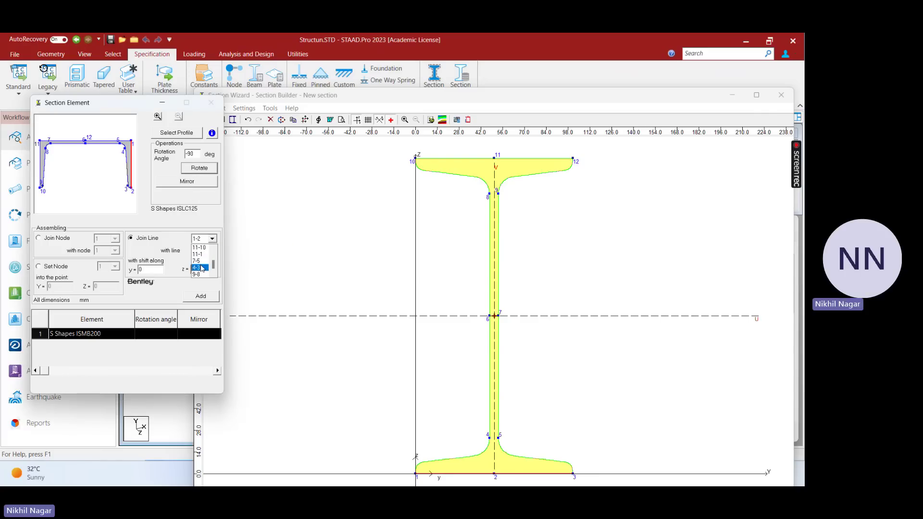
{"action": "scroll", "coordinate": [202, 269], "scroll_direction": "up", "scroll_amount": 2}
{"action": "scroll", "coordinate": [199, 263], "scroll_direction": "up", "scroll_amount": 2}
{"action": "left_click", "coordinate": [180, 270]}
Pair channel line 1-11 with the I-section's line 1-3.
{"action": "left_click", "coordinate": [206, 251]}
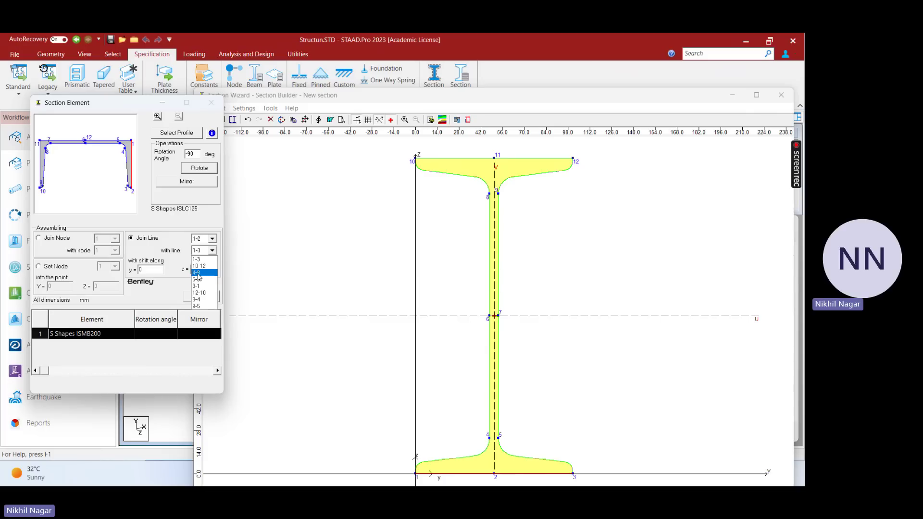
{"action": "left_click", "coordinate": [217, 248]}
{"action": "left_click", "coordinate": [212, 250]}
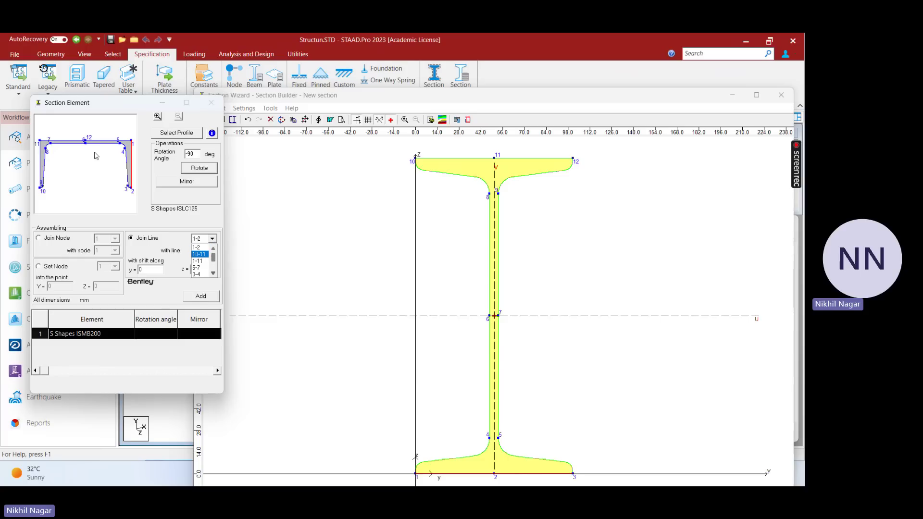
{"action": "left_click", "coordinate": [198, 261]}
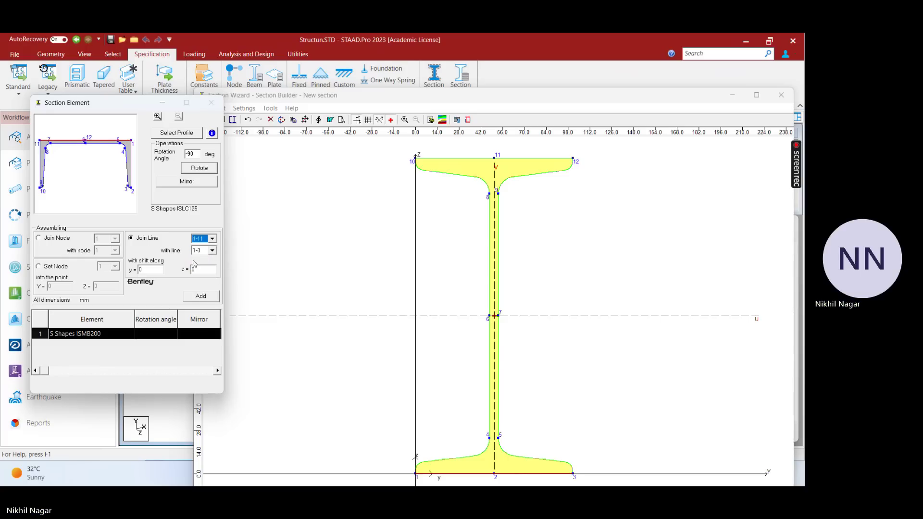
{"action": "left_click", "coordinate": [212, 238]}
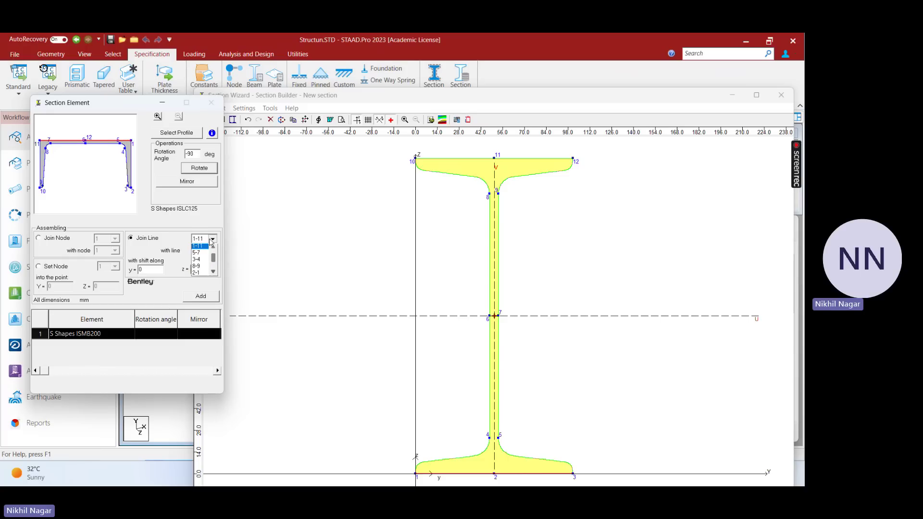
{"action": "left_click", "coordinate": [174, 253]}
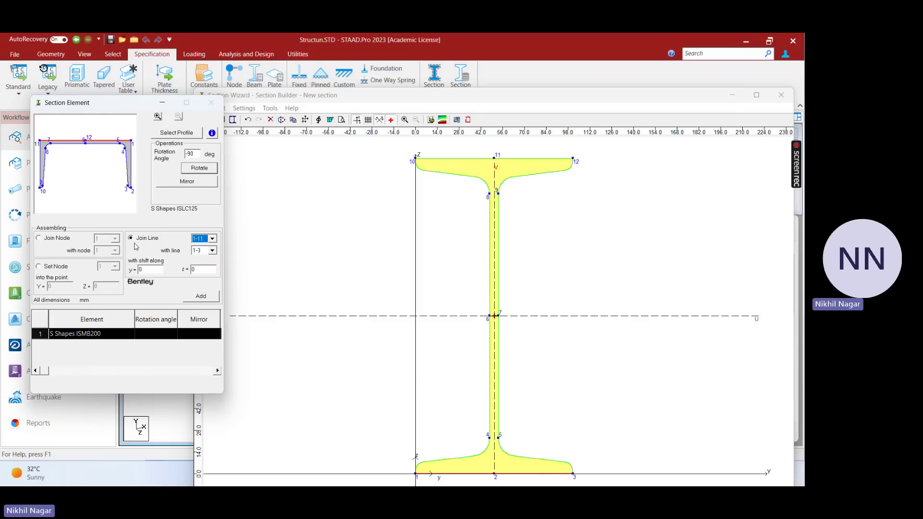
Place ISLC125 channel node 6 at the point Y 0, Z 0.
{"action": "left_click", "coordinate": [39, 267]}
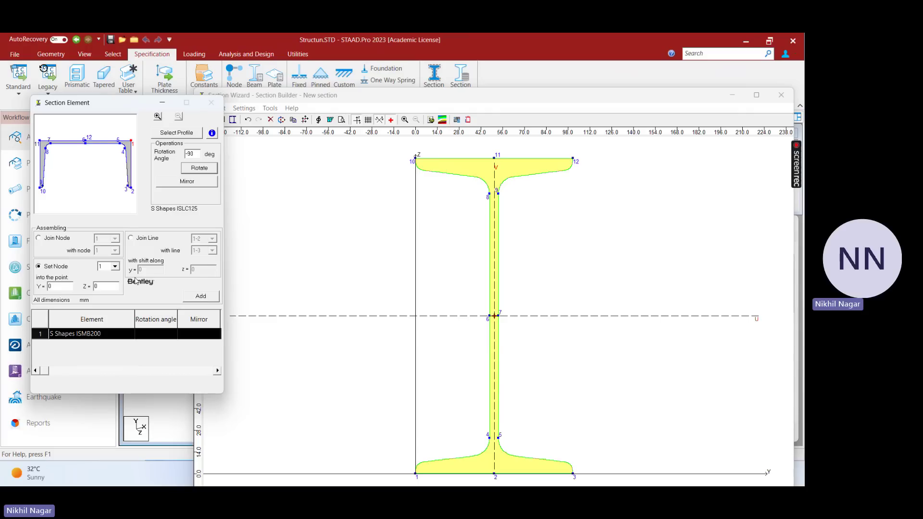
{"action": "left_click", "coordinate": [115, 267]}
{"action": "scroll", "coordinate": [107, 307], "scroll_direction": "down", "scroll_amount": 1}
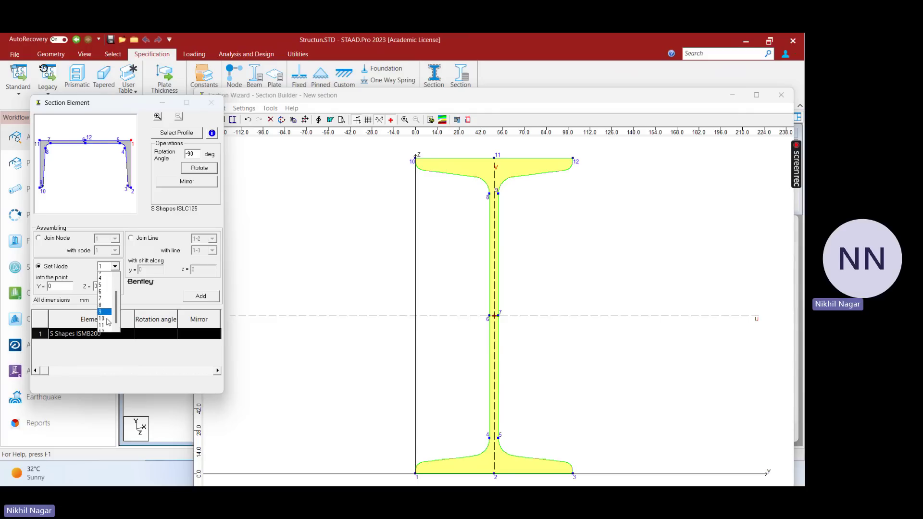
{"action": "left_click", "coordinate": [102, 289]}
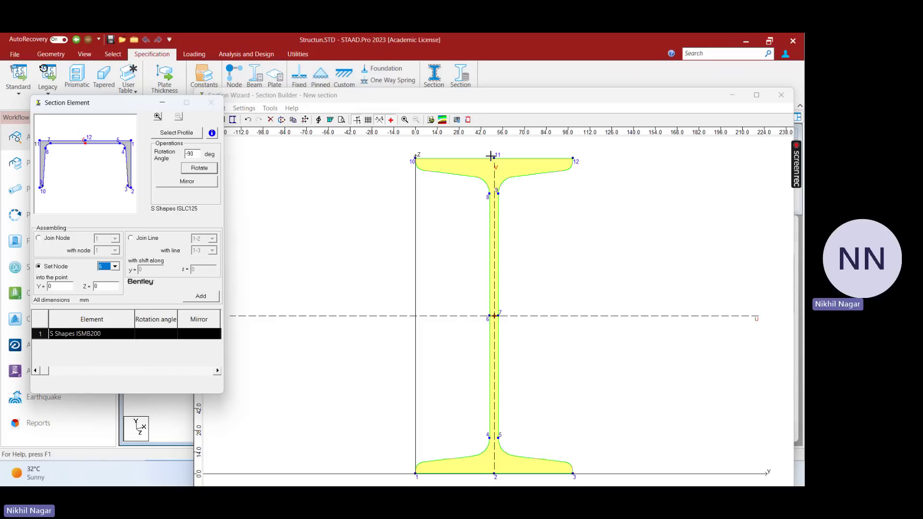
{"action": "double_click", "coordinate": [58, 287]}
{"action": "double_click", "coordinate": [99, 285]}
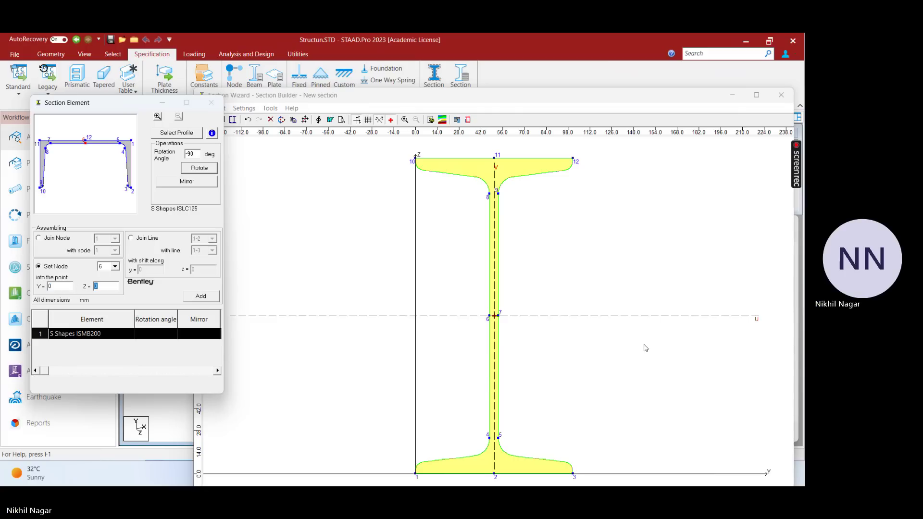
Rearrange the builder window and centre the Section Element dialog over it.
{"action": "left_click_drag", "start_coordinate": [105, 107], "coordinate": [55, 190]}
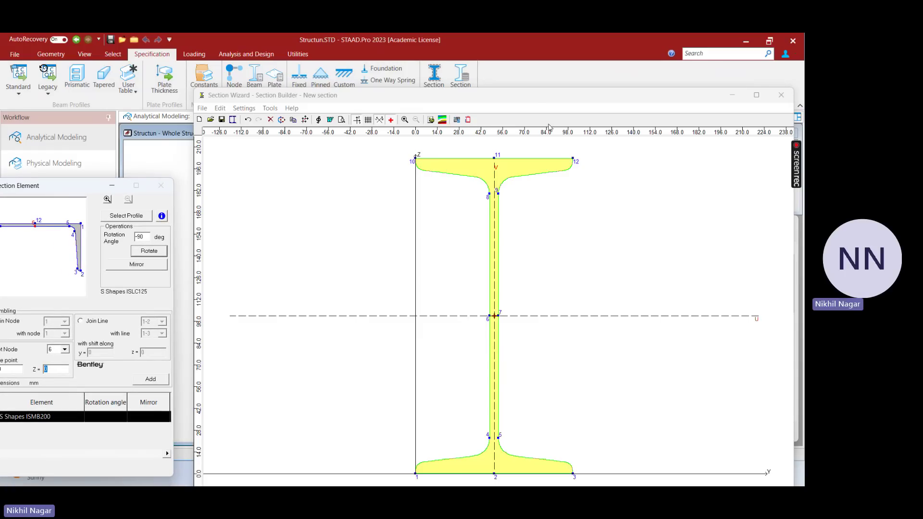
{"action": "left_click_drag", "start_coordinate": [533, 103], "coordinate": [382, 60]}
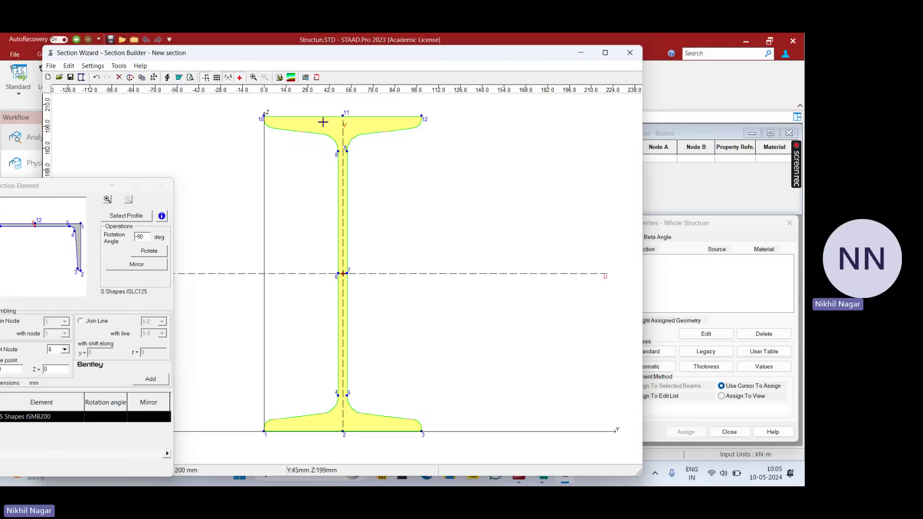
{"action": "left_click_drag", "start_coordinate": [83, 185], "coordinate": [299, 142]}
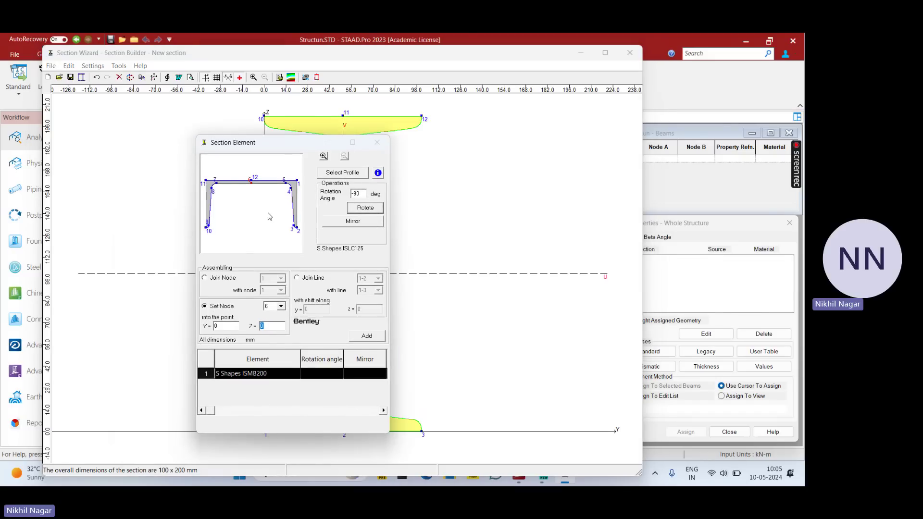
Join channel node 6 to ISMB200 node 11 and add the -90° channel as element 2.
{"action": "left_click", "coordinate": [207, 278]}
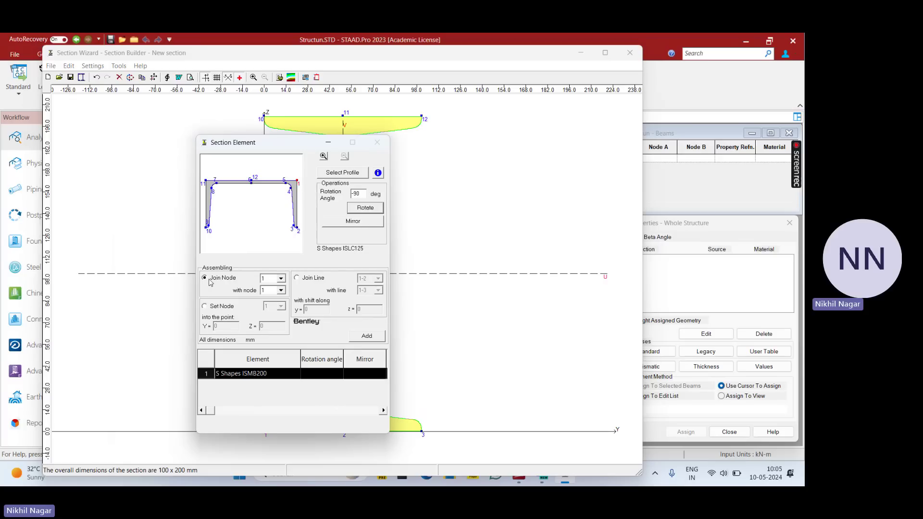
{"action": "left_click", "coordinate": [281, 278]}
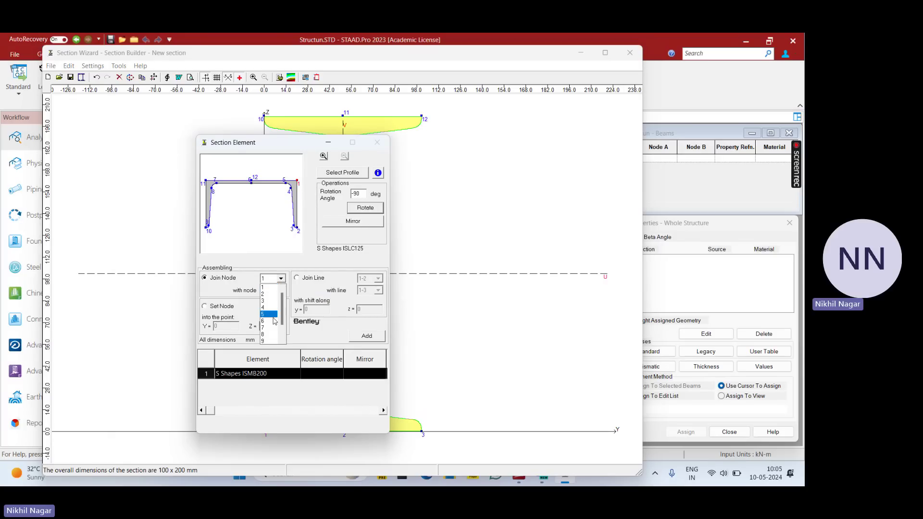
{"action": "left_click", "coordinate": [273, 321]}
{"action": "left_click", "coordinate": [281, 290]}
{"action": "scroll", "coordinate": [275, 344], "scroll_direction": "down", "scroll_amount": 1}
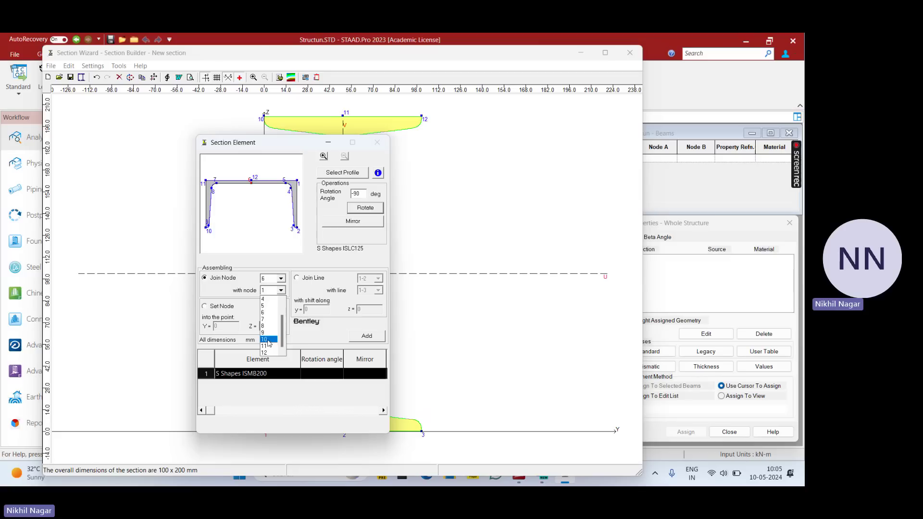
{"action": "left_click", "coordinate": [265, 345]}
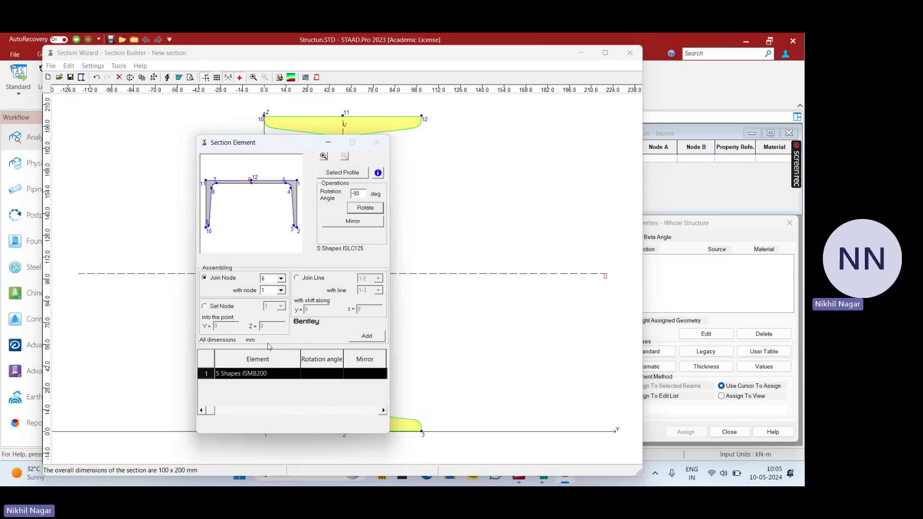
{"action": "left_click", "coordinate": [367, 336]}
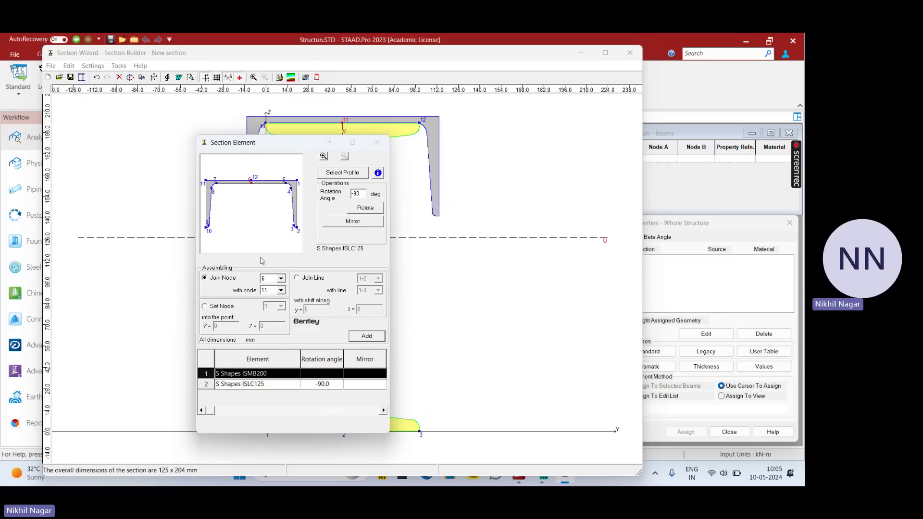
{"action": "left_click", "coordinate": [328, 142]}
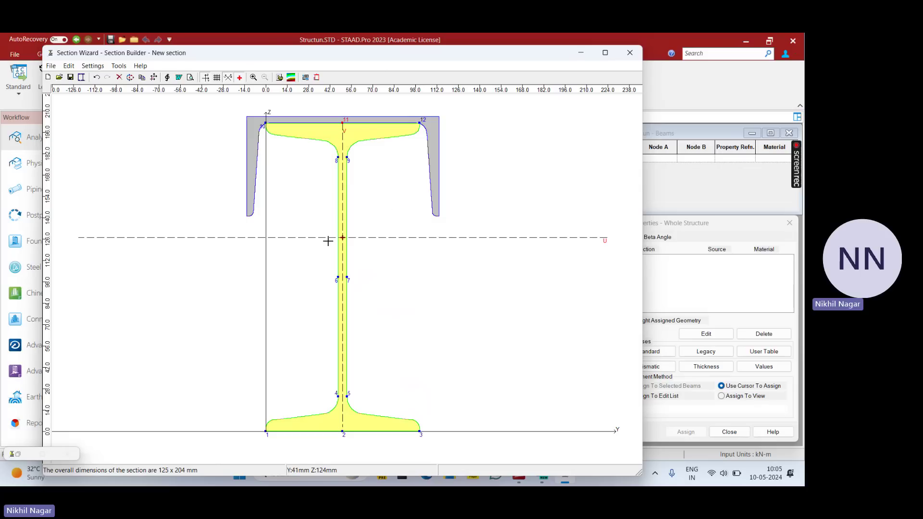
Export the built-up section to STAAD.Pro as a general section from the File menu.
{"action": "left_click", "coordinate": [50, 66]}
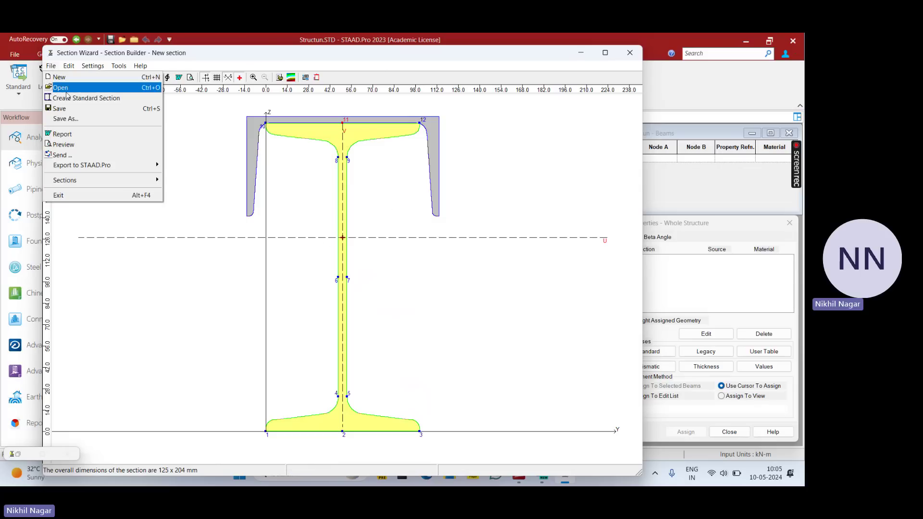
{"action": "mouse_move", "coordinate": [103, 172]}
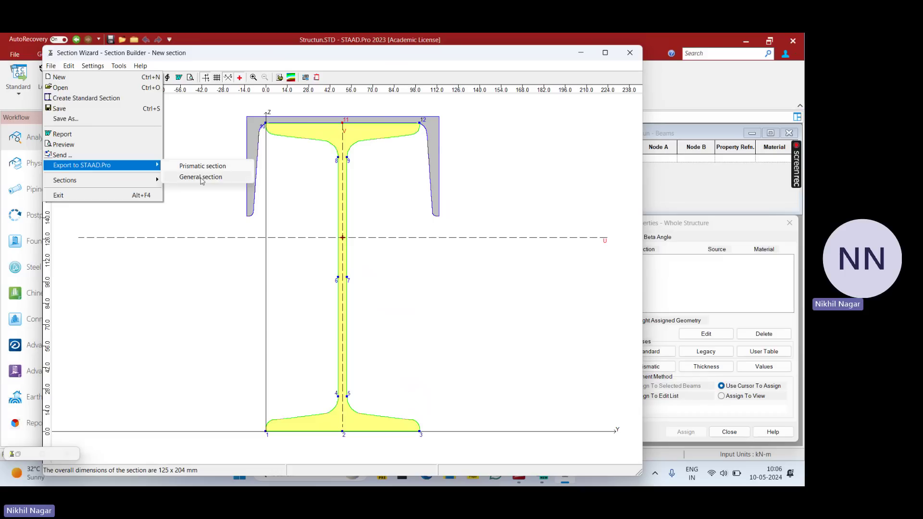
{"action": "left_click", "coordinate": [200, 177]}
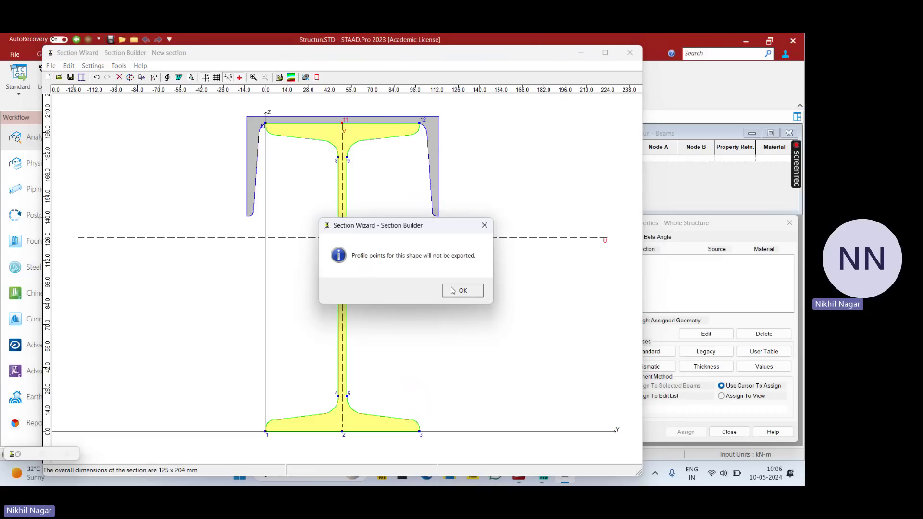
Acknowledge the profile points warning and name the user table file GC.
{"action": "left_click", "coordinate": [462, 290]}
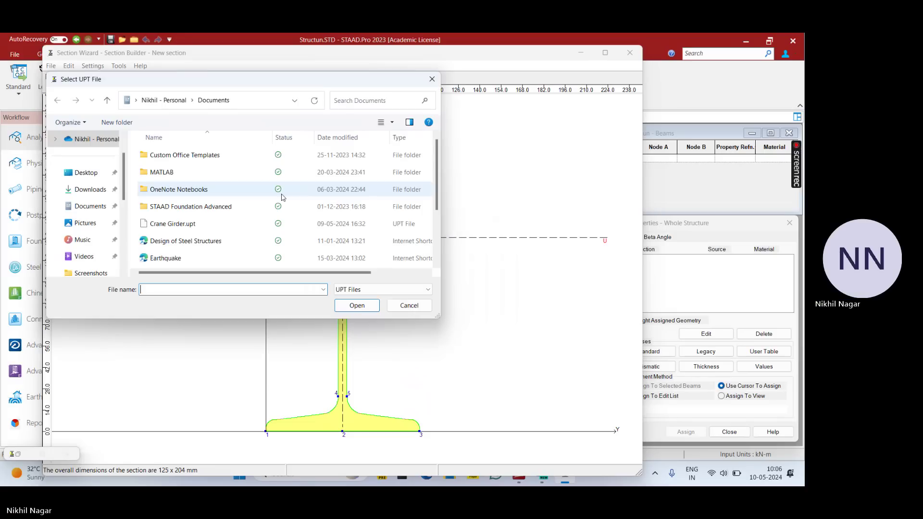
{"action": "scroll", "coordinate": [159, 204], "scroll_direction": "down", "scroll_amount": 3}
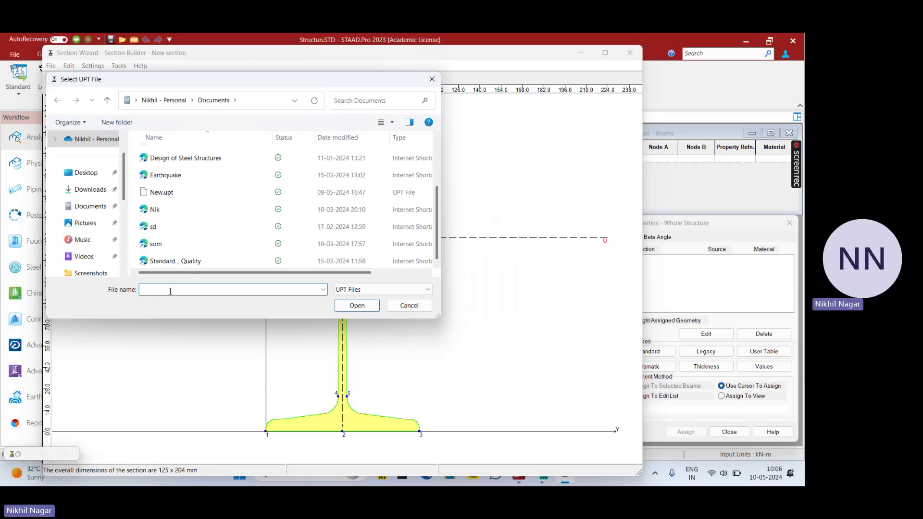
{"action": "type", "text": "GC"}
{"action": "left_click", "coordinate": [356, 305]}
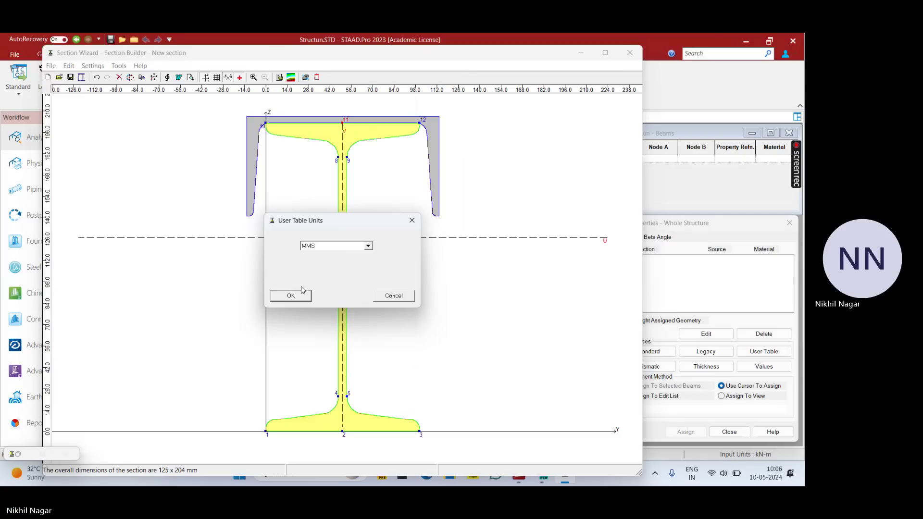
Keep MMS user table units, name the section GC, and close the Section Builder.
{"action": "left_click", "coordinate": [335, 249]}
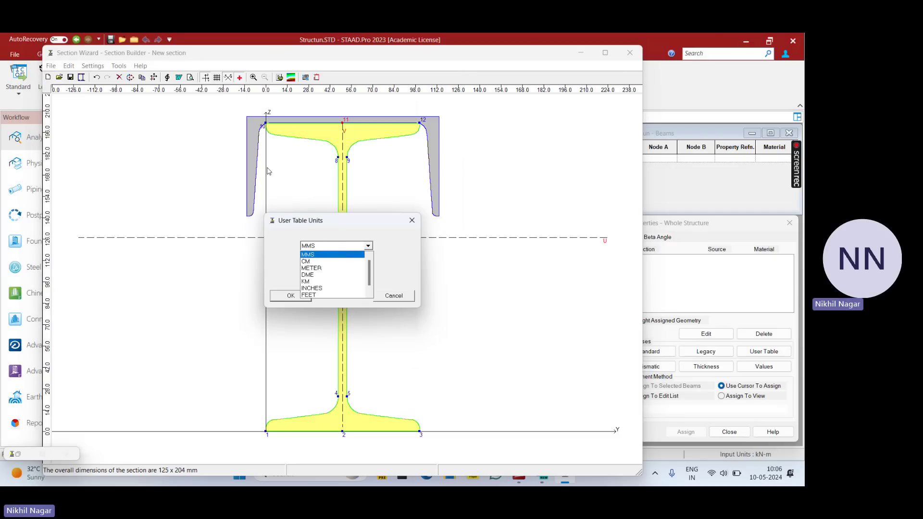
{"action": "left_click", "coordinate": [337, 255]}
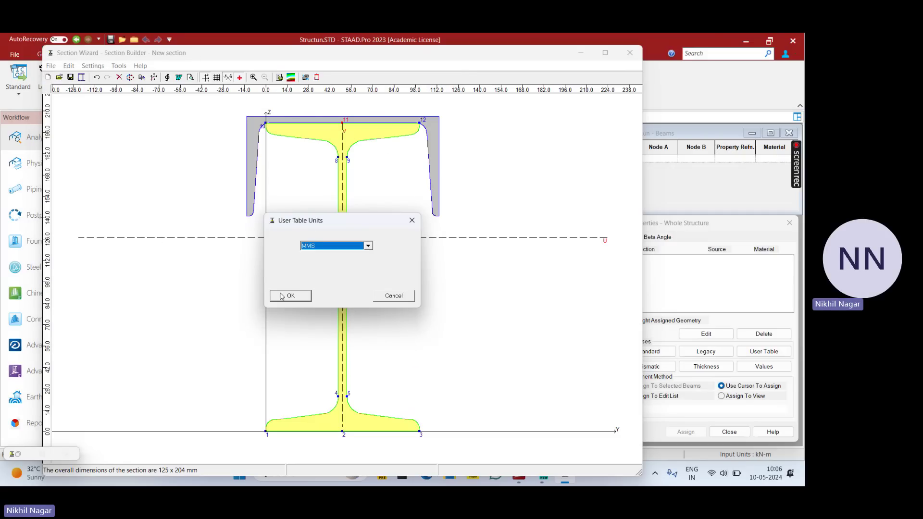
{"action": "left_click", "coordinate": [282, 295]}
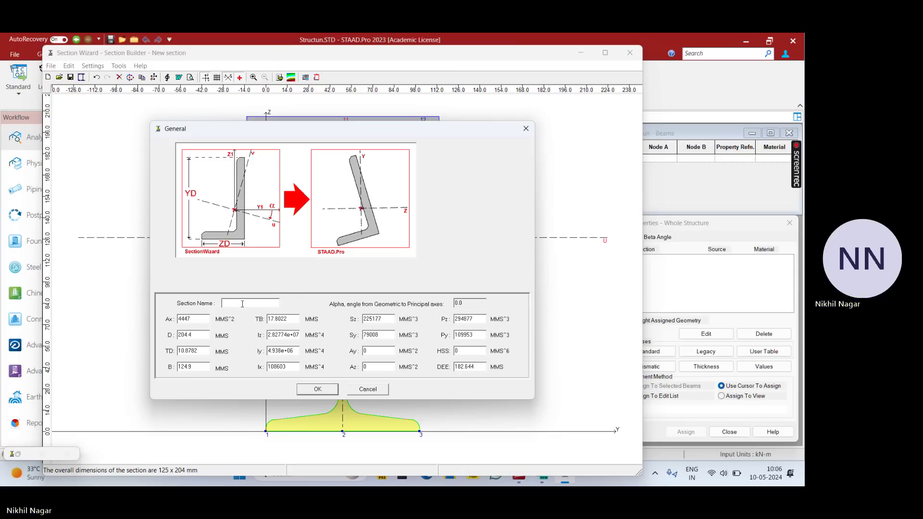
{"action": "type", "text": "GC"}
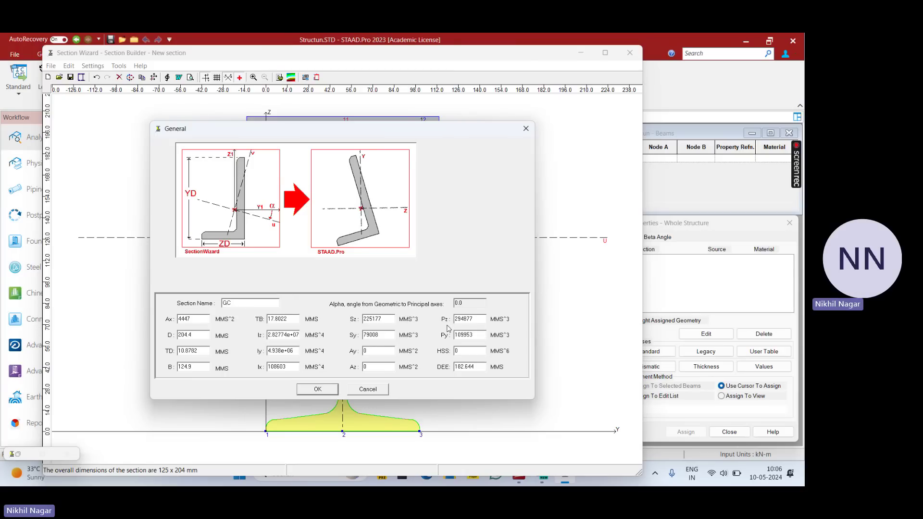
{"action": "left_click", "coordinate": [317, 390]}
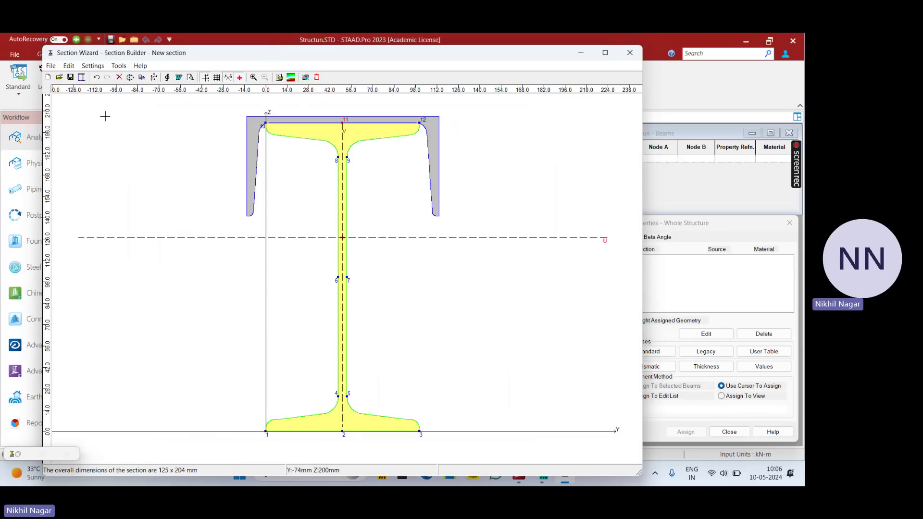
{"action": "left_click", "coordinate": [630, 52]}
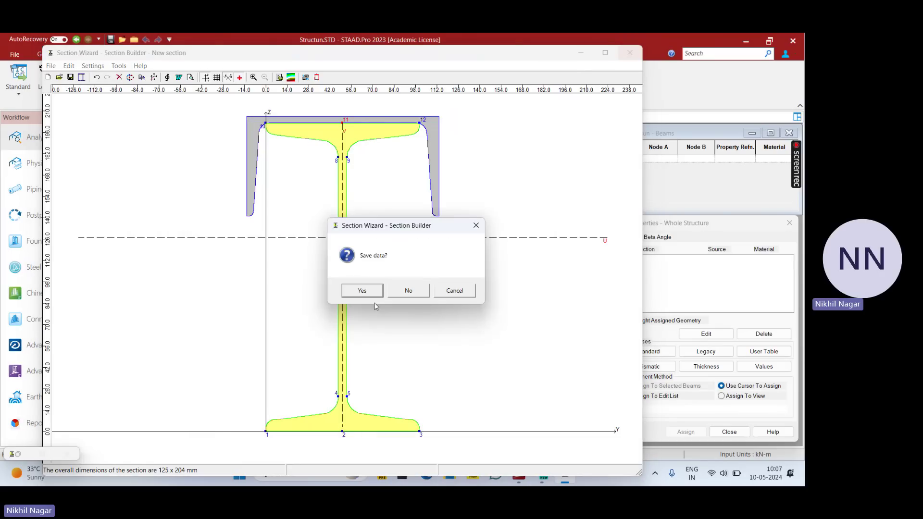
Discard the builder data and start a new user table as an external table.
{"action": "left_click", "coordinate": [409, 291]}
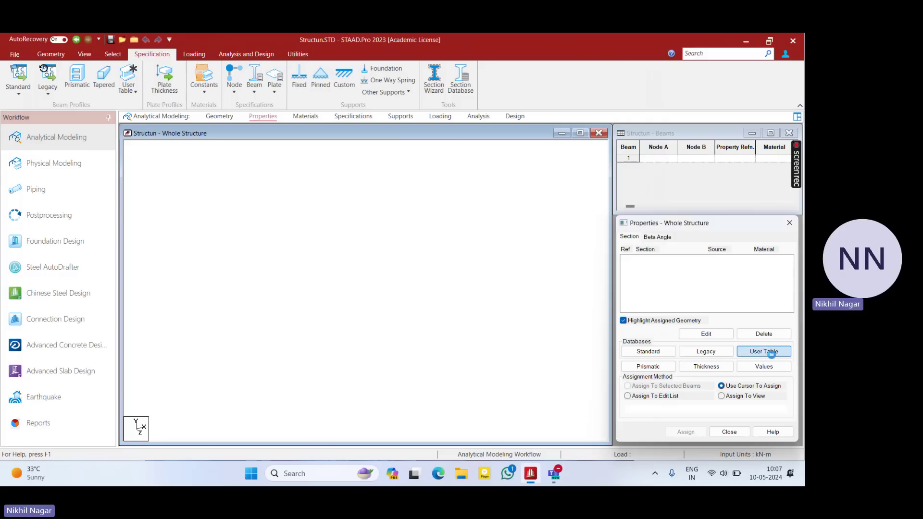
{"action": "left_click", "coordinate": [771, 354]}
{"action": "left_click", "coordinate": [693, 357]}
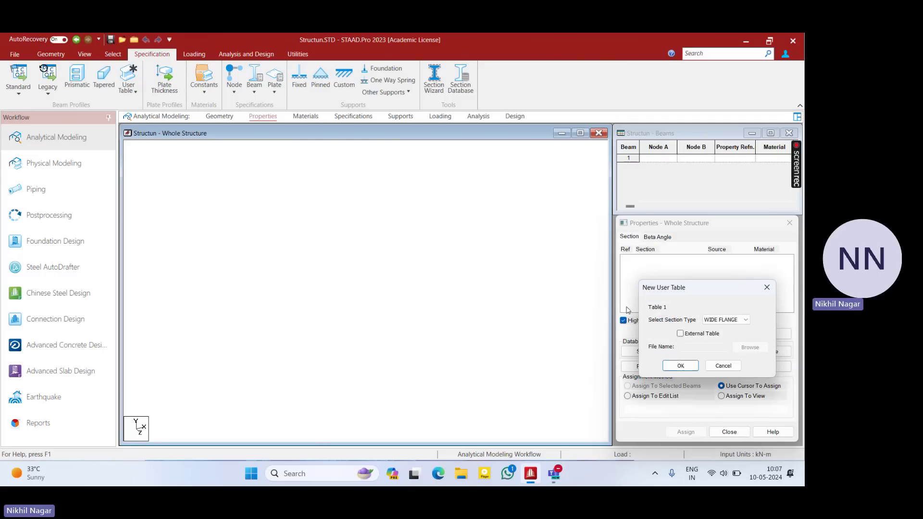
{"action": "left_click", "coordinate": [680, 334]}
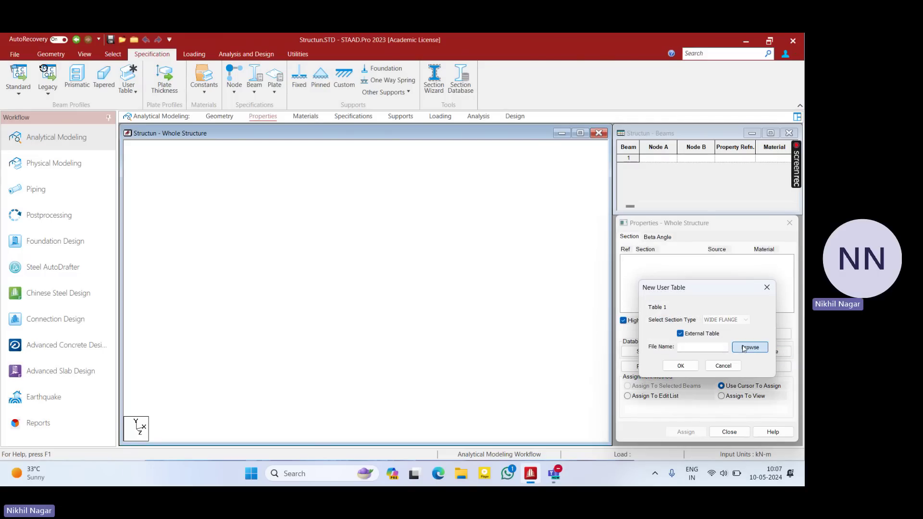
{"action": "left_click", "coordinate": [748, 347]}
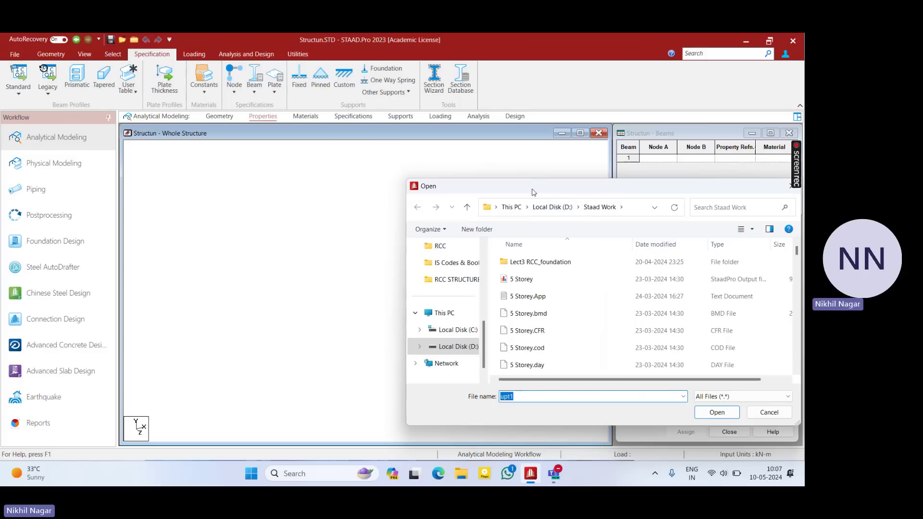
Link the external user table to GC.upt from the Documents folder and confirm.
{"action": "left_click_drag", "start_coordinate": [532, 192], "coordinate": [311, 121]}
{"action": "scroll", "coordinate": [228, 254], "scroll_direction": "up", "scroll_amount": 3}
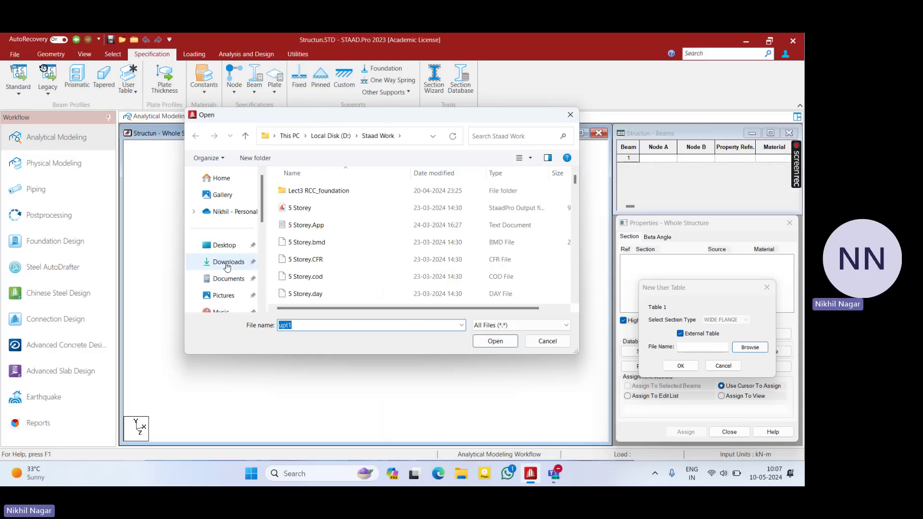
{"action": "left_click", "coordinate": [229, 278]}
{"action": "scroll", "coordinate": [385, 255], "scroll_direction": "down", "scroll_amount": 5}
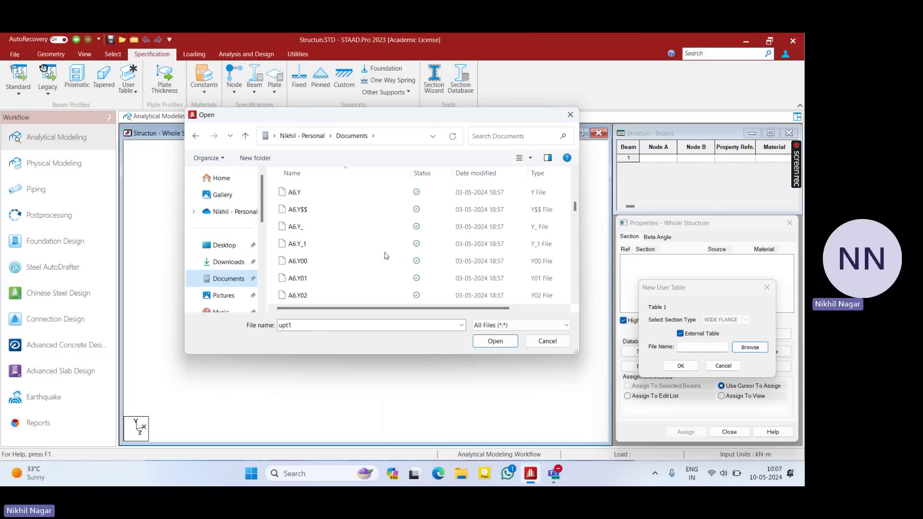
{"action": "scroll", "coordinate": [386, 256], "scroll_direction": "down", "scroll_amount": 3}
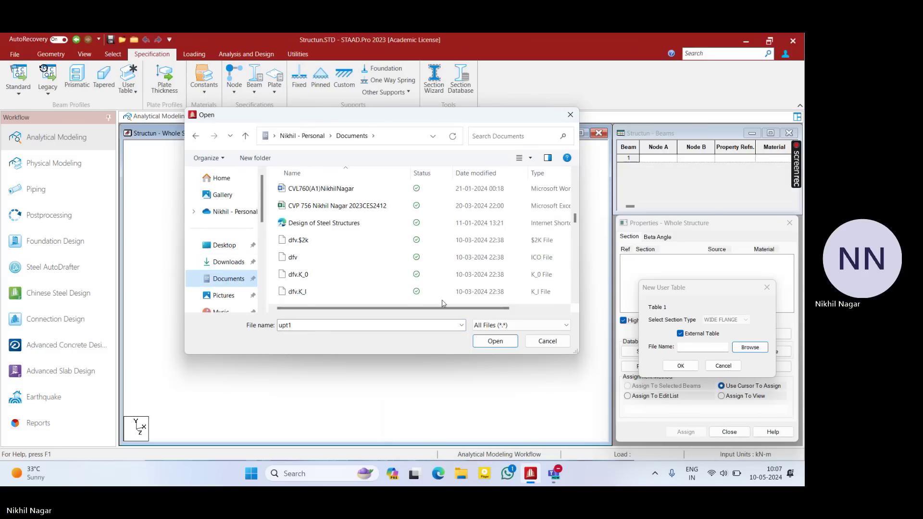
{"action": "left_click", "coordinate": [167, 333]}
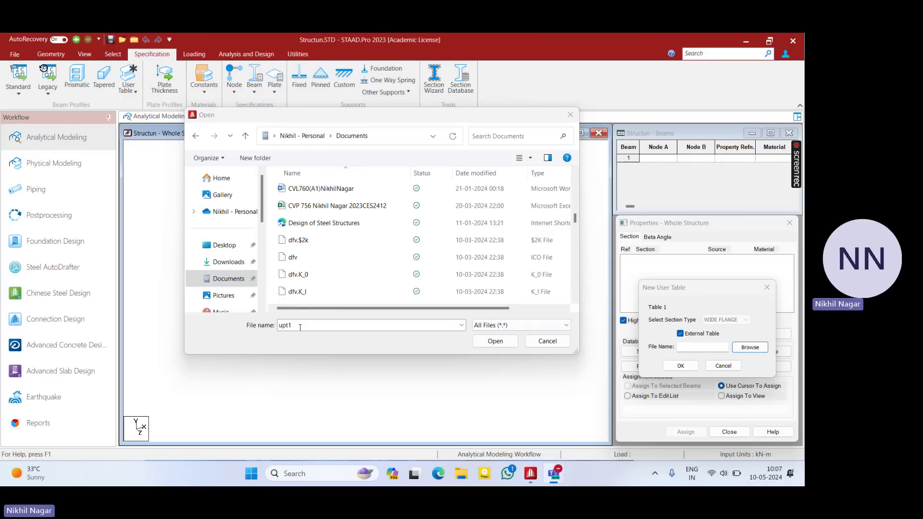
{"action": "left_click", "coordinate": [255, 334]}
{"action": "type", "text": "DC"}
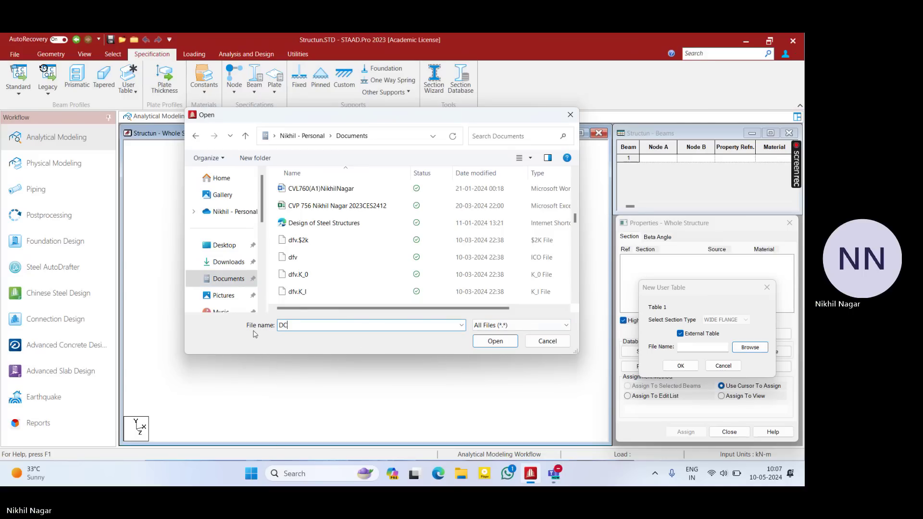
{"action": "key", "text": "BackSpace"}
{"action": "type", "text": "C"}
{"action": "type", "text": "G"}
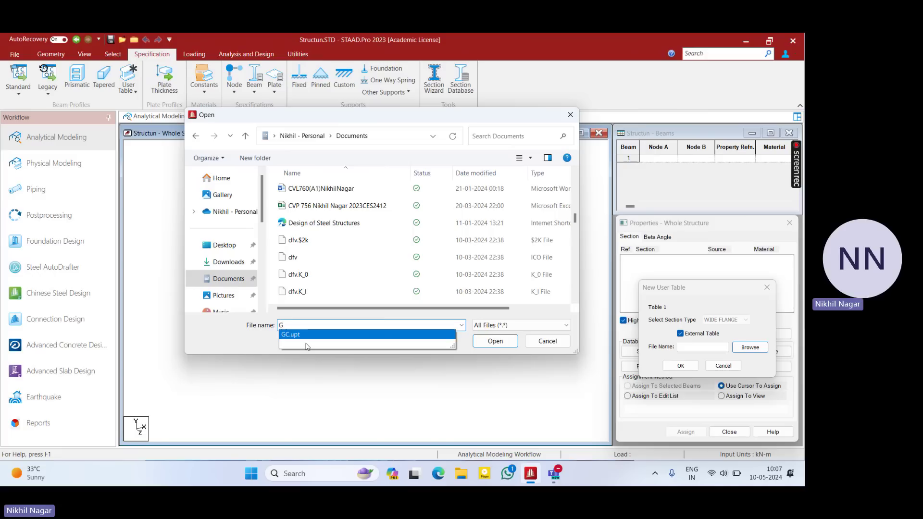
{"action": "left_click", "coordinate": [295, 335]}
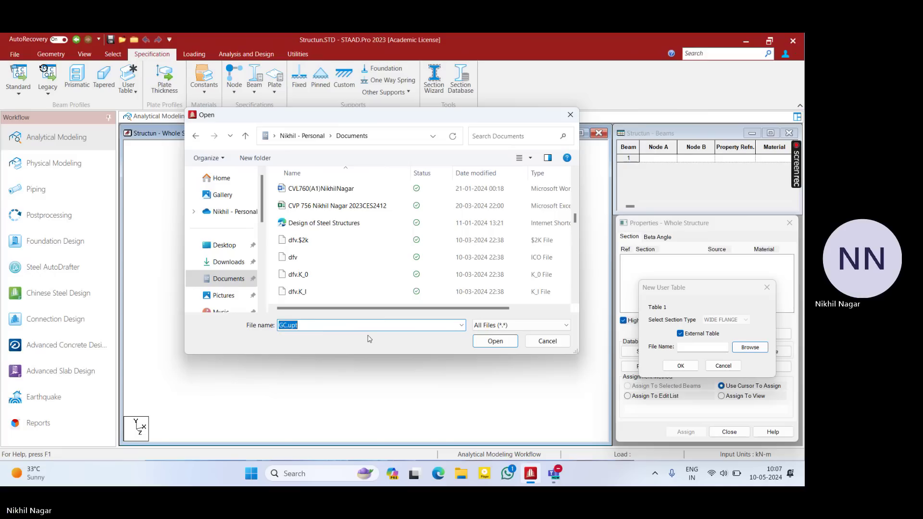
{"action": "left_click", "coordinate": [495, 341]}
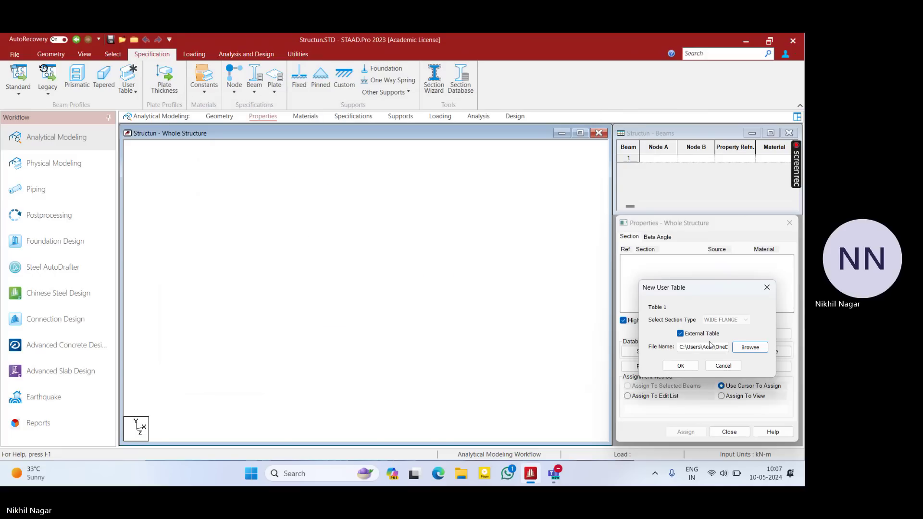
{"action": "left_click", "coordinate": [691, 368]}
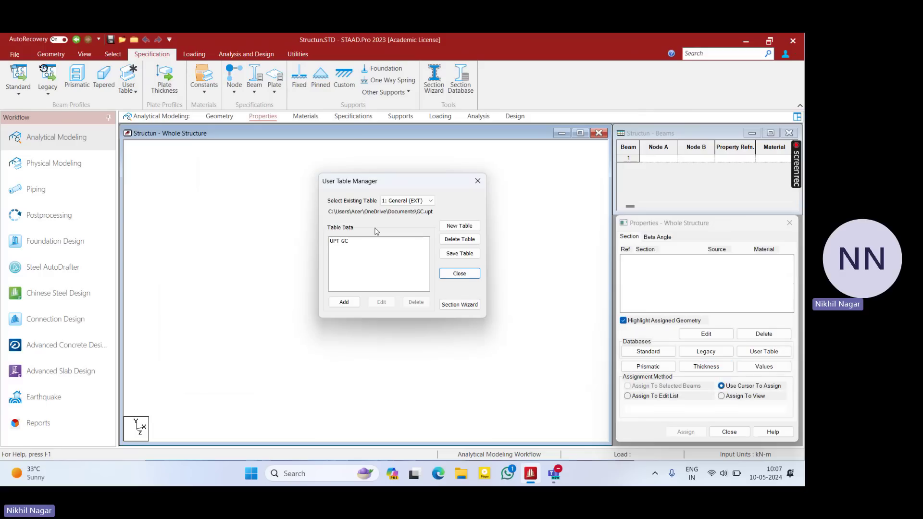
Select UPT GC in the User Table Manager, then close its forms and the manager.
{"action": "left_click", "coordinate": [358, 244]}
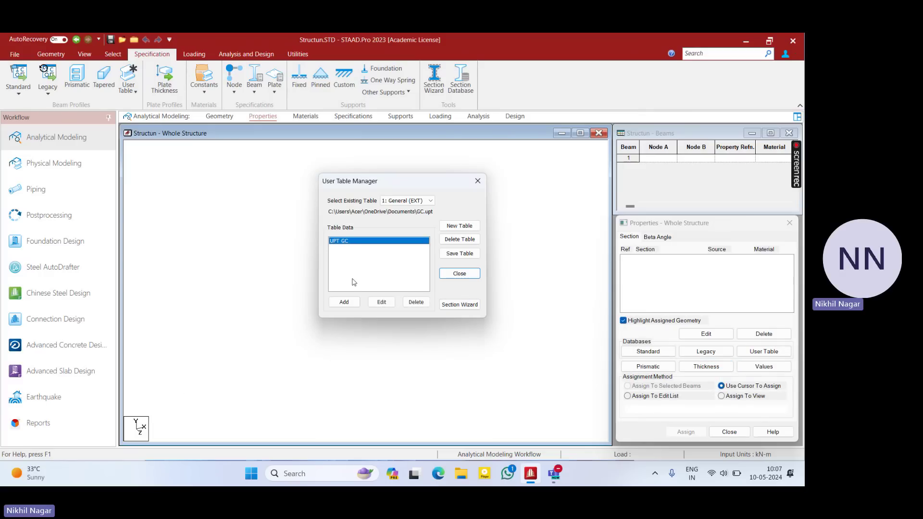
{"action": "left_click", "coordinate": [344, 303]}
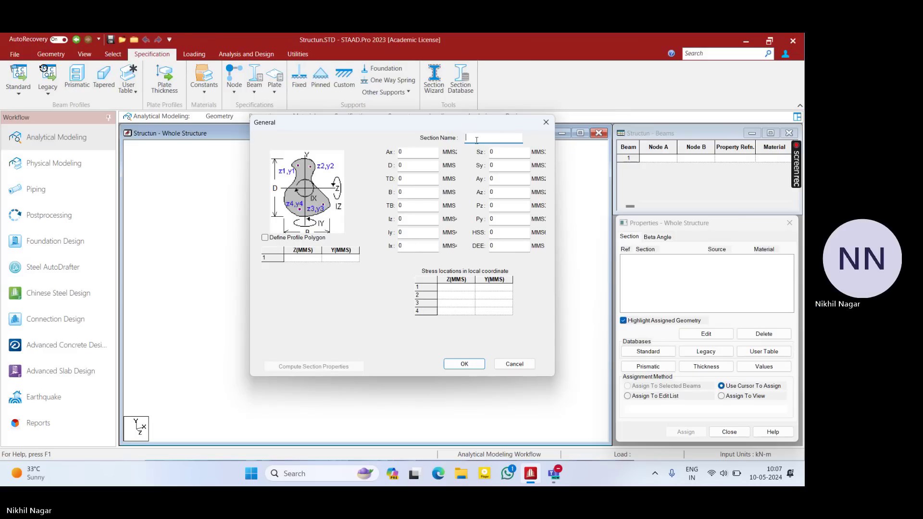
{"action": "left_click", "coordinate": [546, 122]}
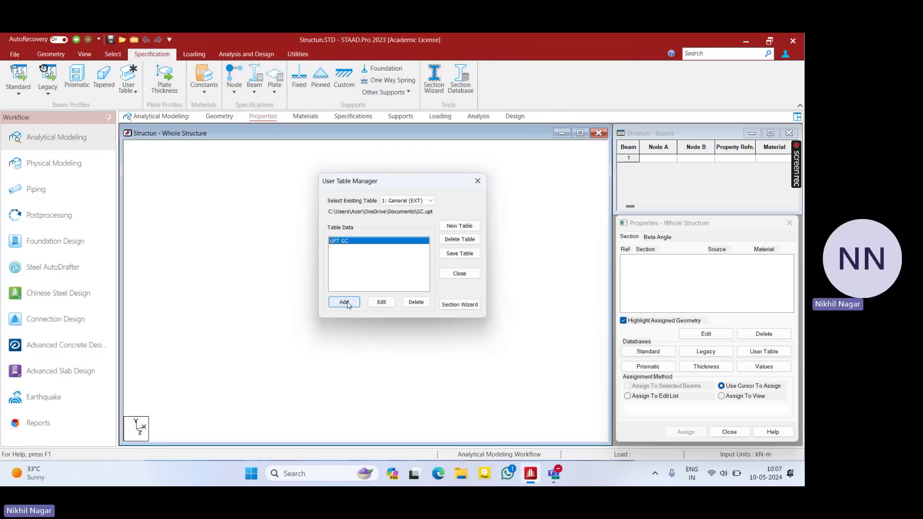
{"action": "left_click", "coordinate": [472, 273]}
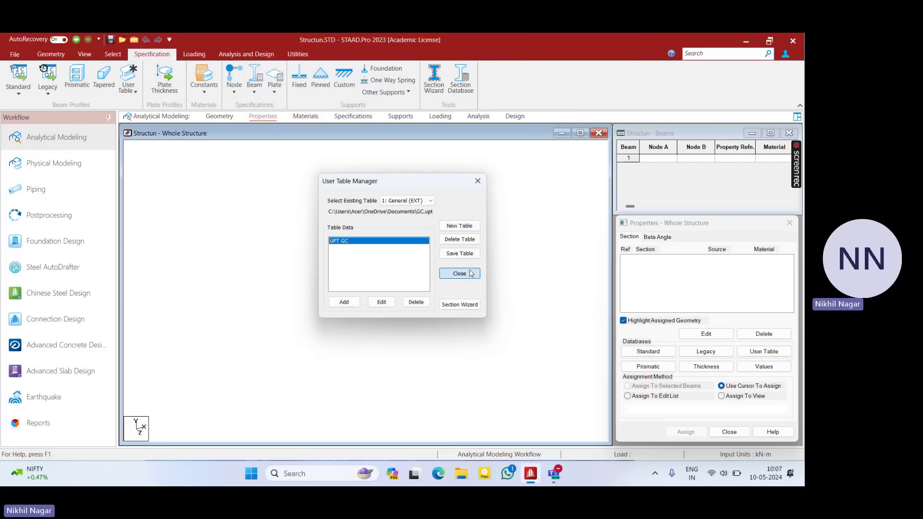
Pick section UPT GC with STEEL material in the User Property Table.
{"action": "left_click", "coordinate": [764, 352]}
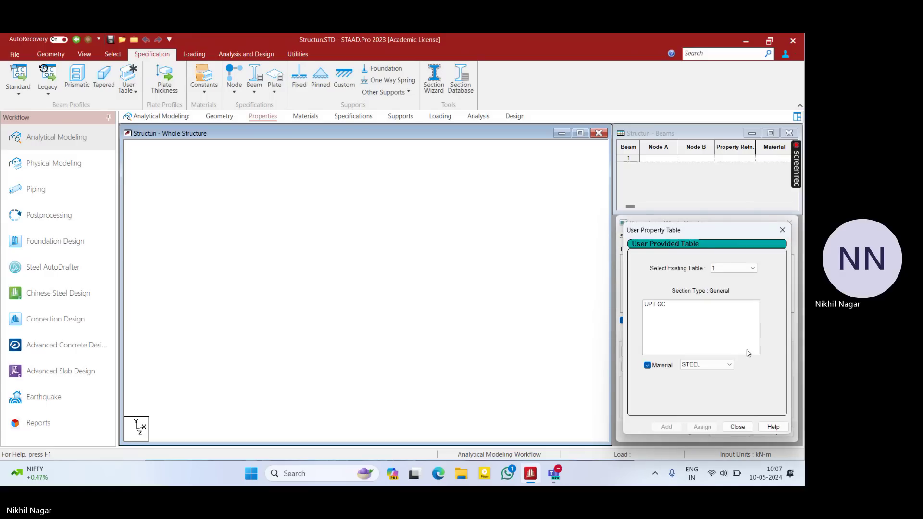
{"action": "left_click", "coordinate": [660, 306]}
{"action": "left_click", "coordinate": [666, 427]}
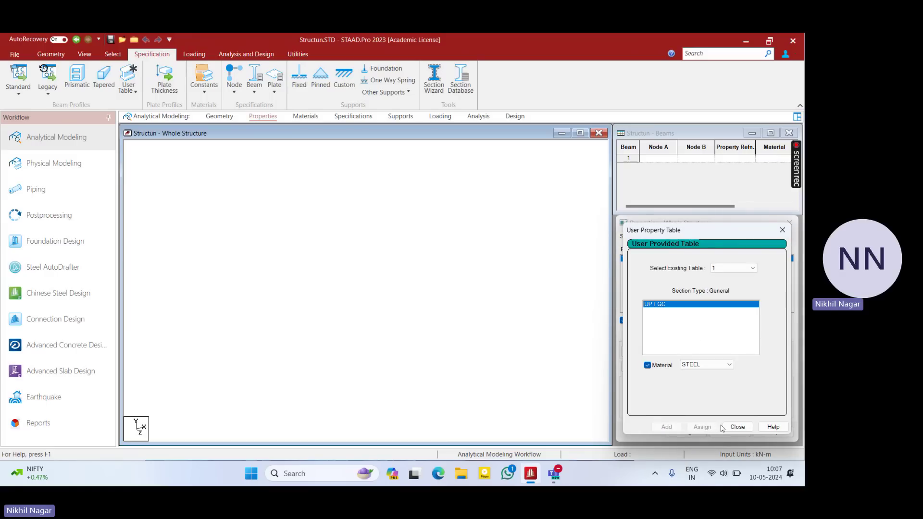
Close the property table and add nodes at (0,0,0) and (3,0,0).
{"action": "left_click", "coordinate": [736, 427]}
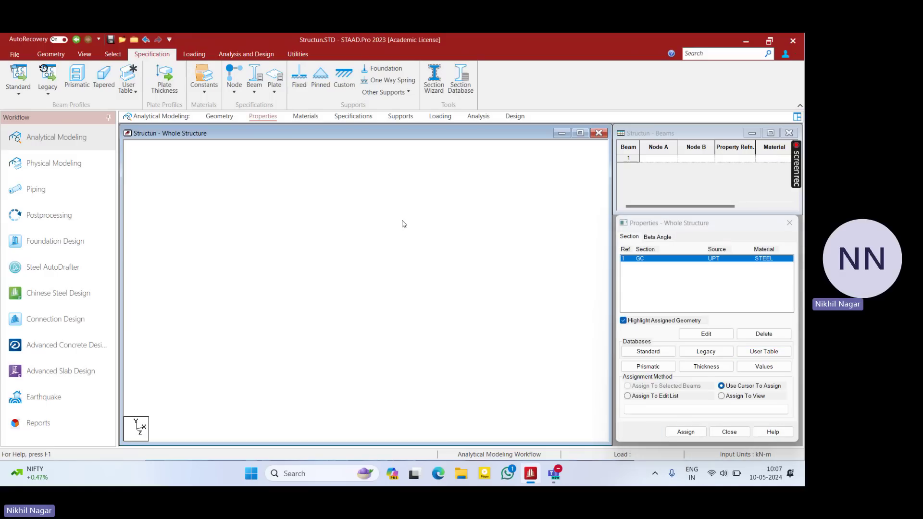
{"action": "left_click", "coordinate": [219, 115]}
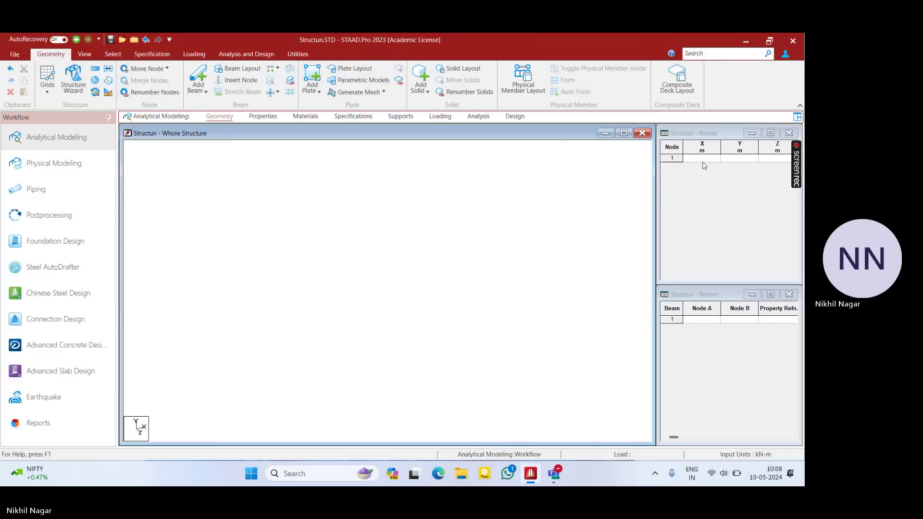
{"action": "left_click", "coordinate": [702, 164]}
{"action": "type", "text": "0"}
{"action": "key", "text": "Tab"}
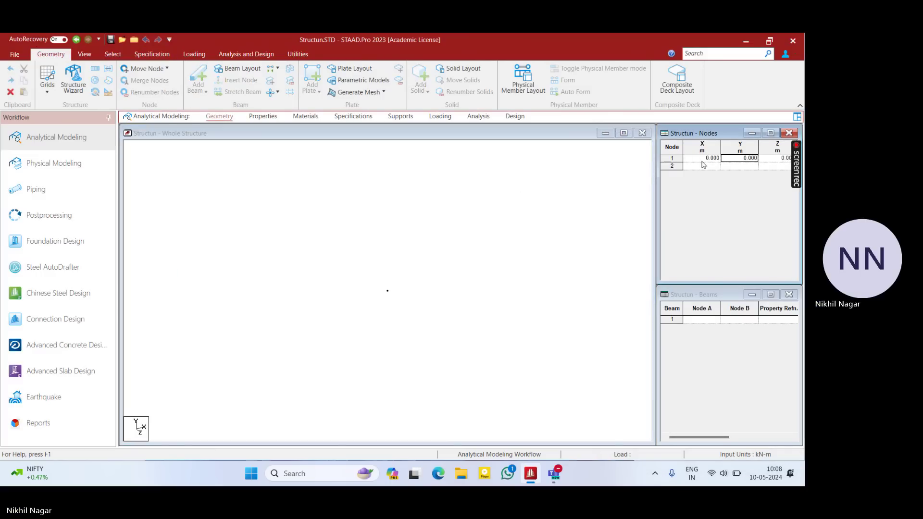
{"action": "left_click", "coordinate": [707, 168]}
{"action": "type", "text": "3"}
{"action": "key", "text": "Tab"}
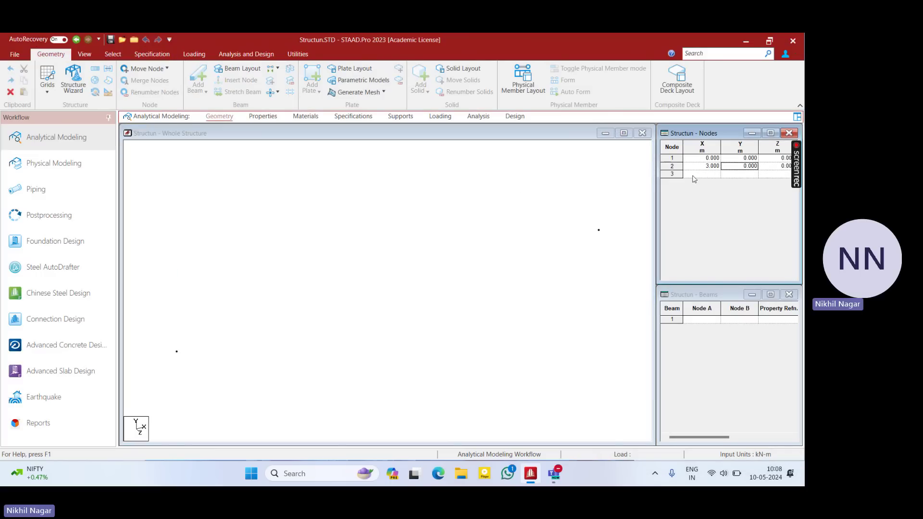
{"action": "left_click", "coordinate": [512, 210]}
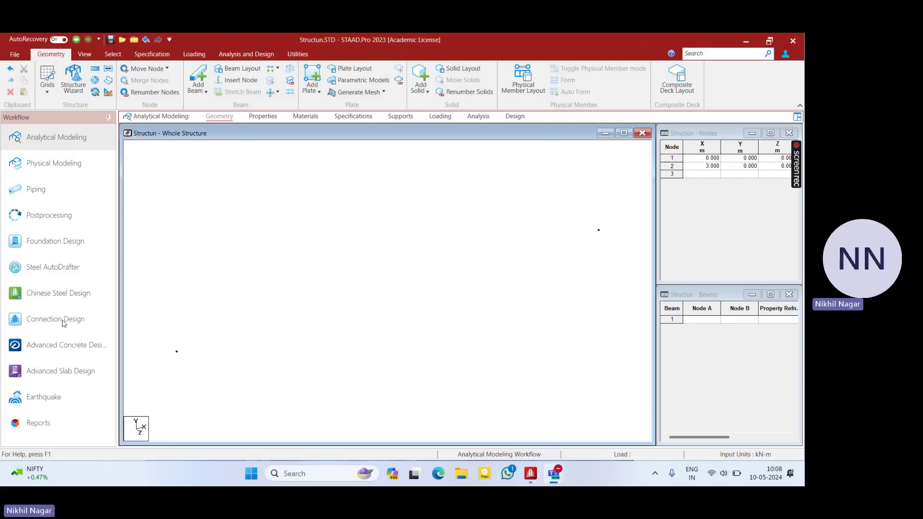
Draw beam 1 between the nodes at X 0 and X 3.
{"action": "left_click", "coordinate": [195, 77]}
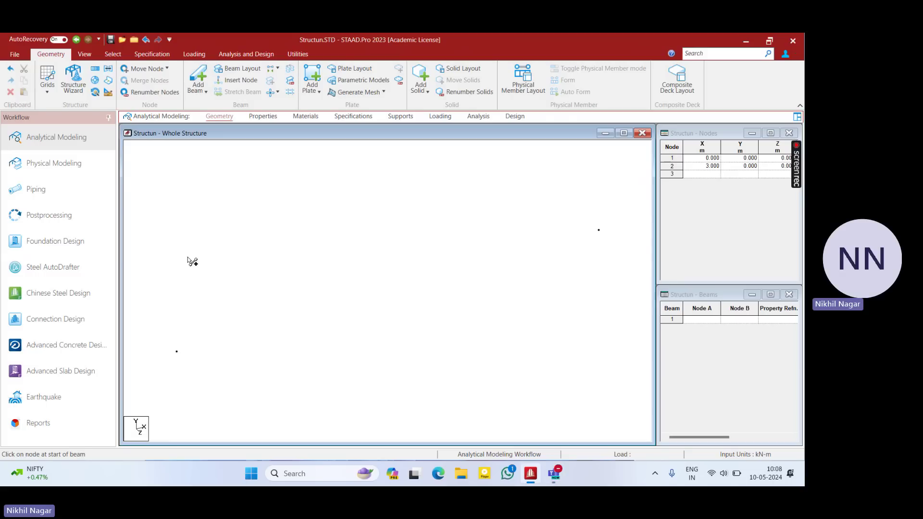
{"action": "left_click", "coordinate": [176, 352]}
{"action": "left_click", "coordinate": [598, 230]}
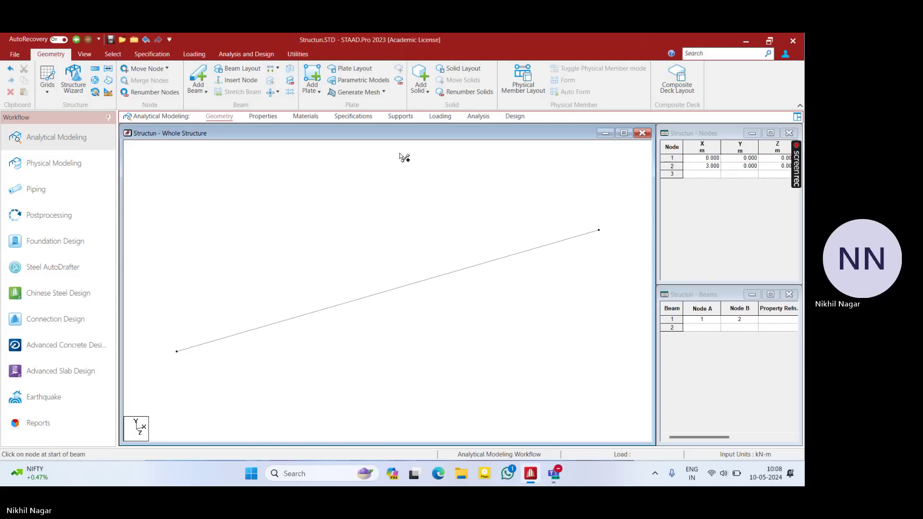
{"action": "left_click", "coordinate": [263, 116]}
Assign section GC to beam 1 using Assign To View.
{"action": "left_click", "coordinate": [682, 259]}
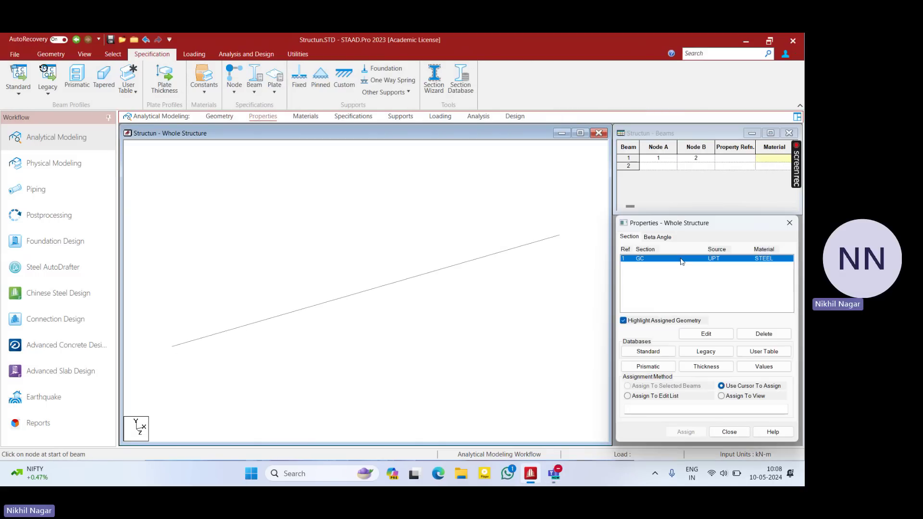
{"action": "left_click", "coordinate": [722, 395]}
{"action": "left_click", "coordinate": [695, 432]}
{"action": "key", "text": "Return"}
Open a 3D rendered view of the model and orbit it.
{"action": "right_click", "coordinate": [315, 256]}
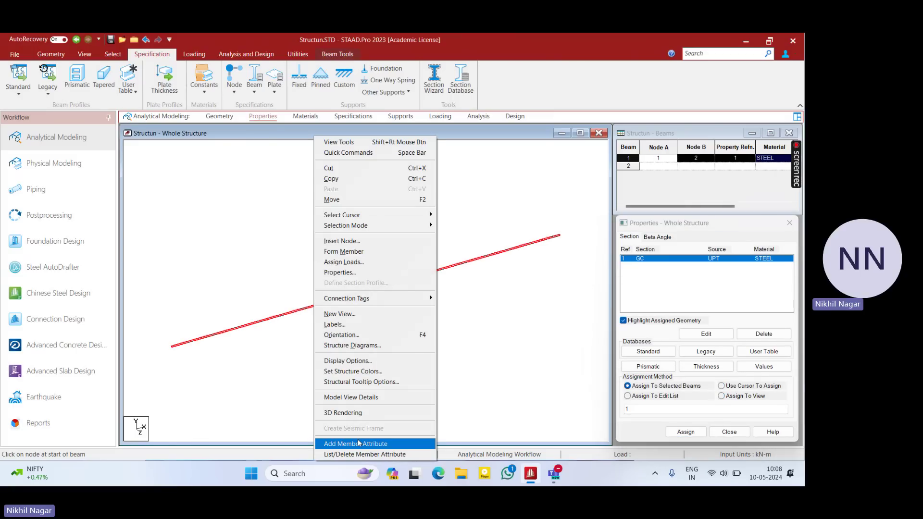
{"action": "left_click", "coordinate": [350, 412]}
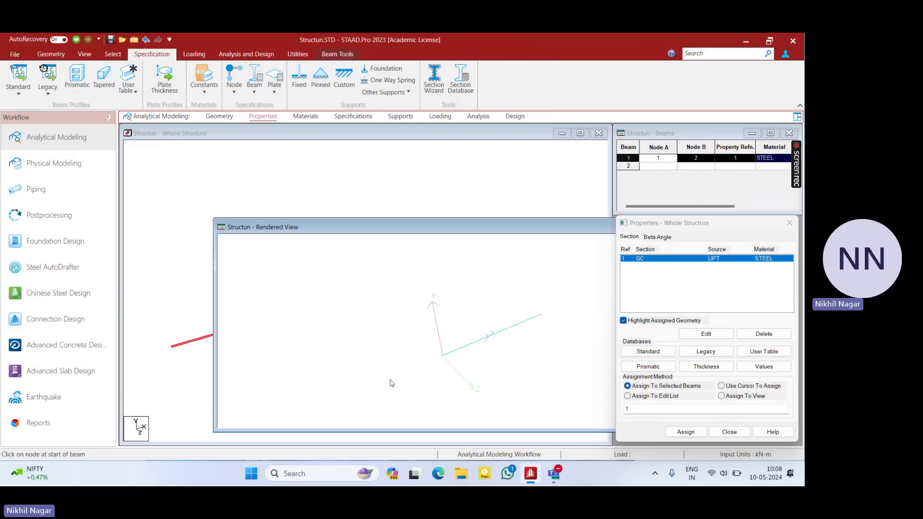
{"action": "mouse_move", "coordinate": [496, 330]}
{"action": "left_mouse_down"}
{"action": "mouse_move", "coordinate": [500, 358]}
{"action": "mouse_move", "coordinate": [486, 340]}
{"action": "mouse_move", "coordinate": [501, 351]}
{"action": "mouse_move", "coordinate": [509, 336]}
{"action": "left_mouse_up"}
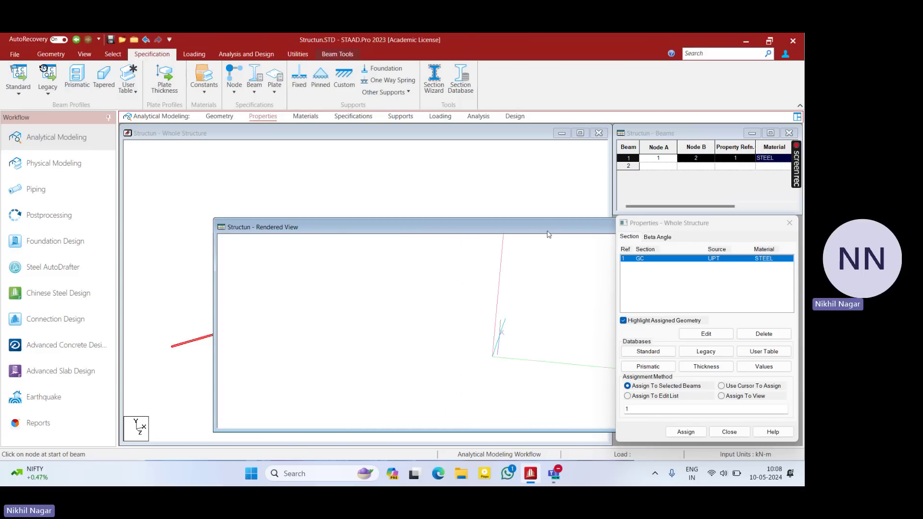
{"action": "left_click_drag", "start_coordinate": [549, 234], "coordinate": [459, 150]}
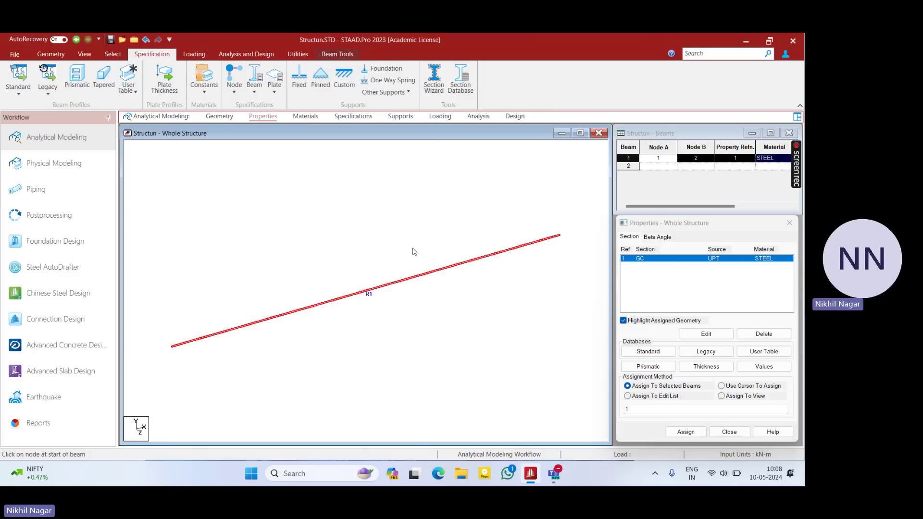
{"action": "left_click", "coordinate": [382, 241]}
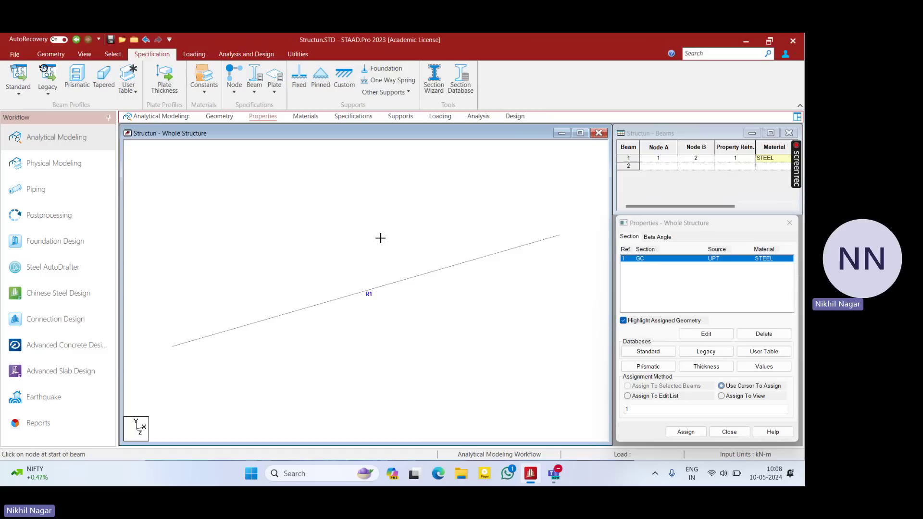
{"action": "double_click", "coordinate": [641, 260]}
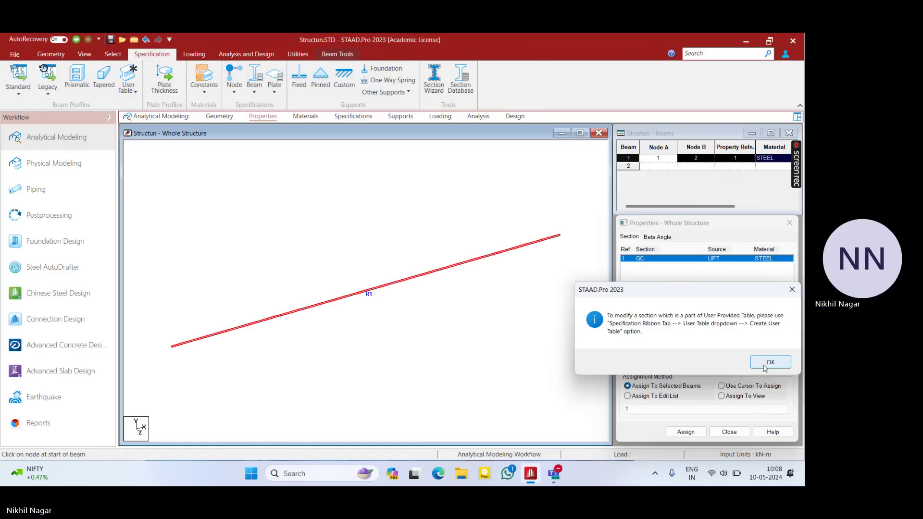
{"action": "left_click", "coordinate": [763, 365]}
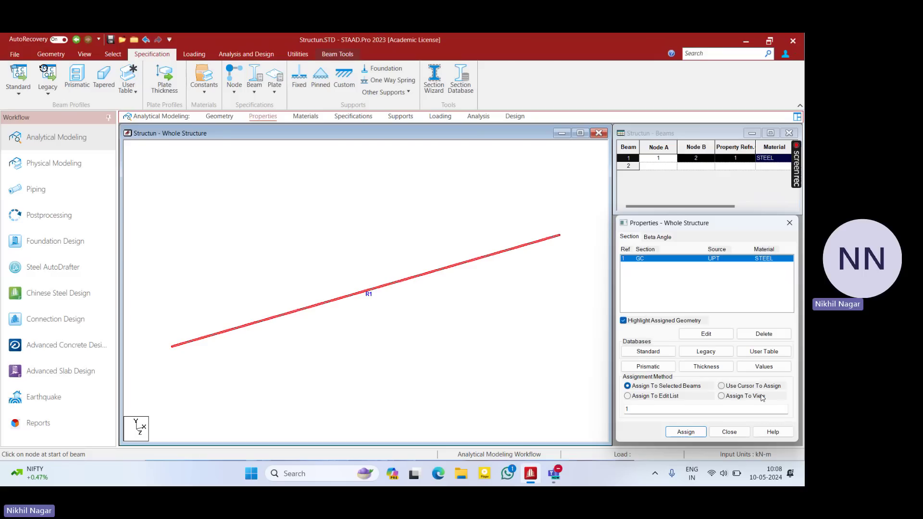
{"action": "left_click", "coordinate": [584, 298]}
{"action": "right_click", "coordinate": [433, 229]}
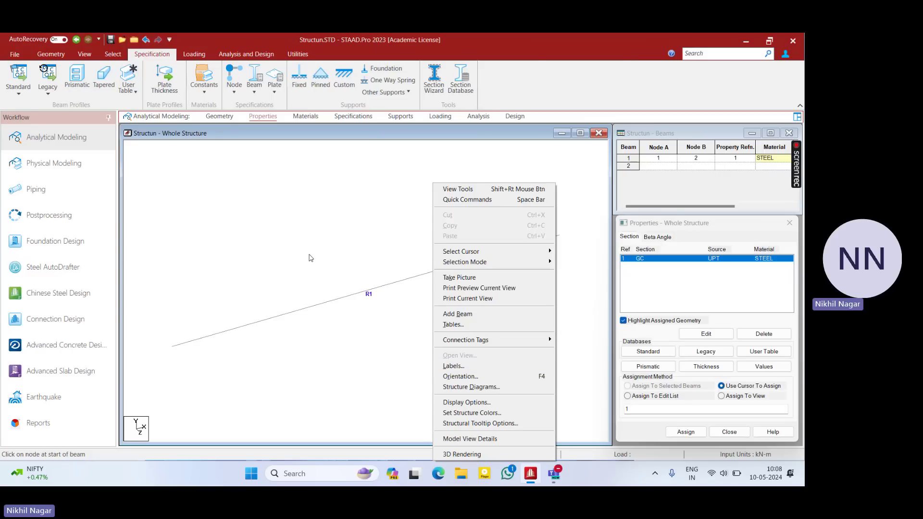
{"action": "left_click", "coordinate": [310, 257]}
{"action": "right_click", "coordinate": [309, 255]}
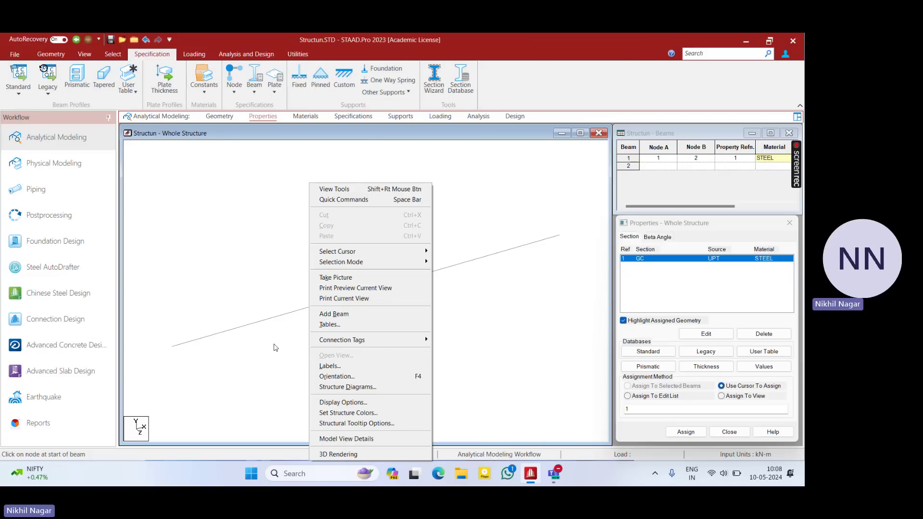
{"action": "left_click", "coordinate": [358, 454]}
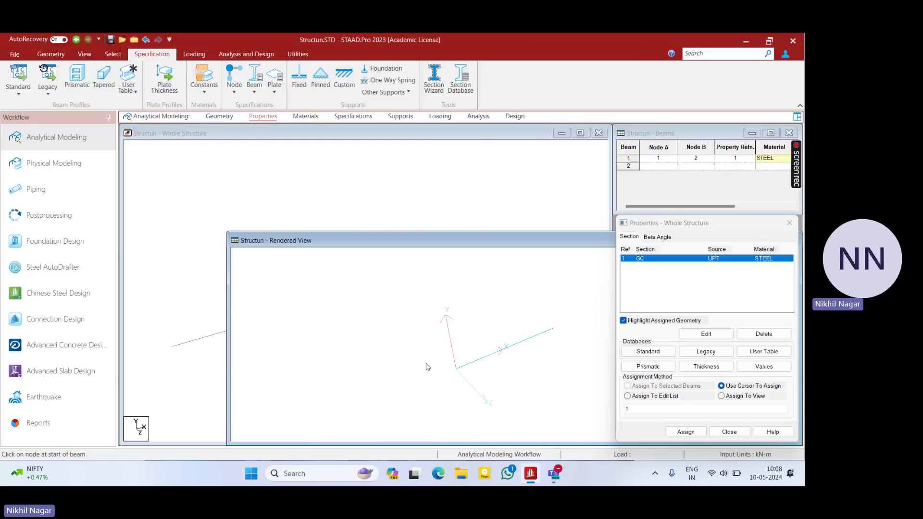
{"action": "left_click_drag", "start_coordinate": [353, 242], "coordinate": [245, 197]}
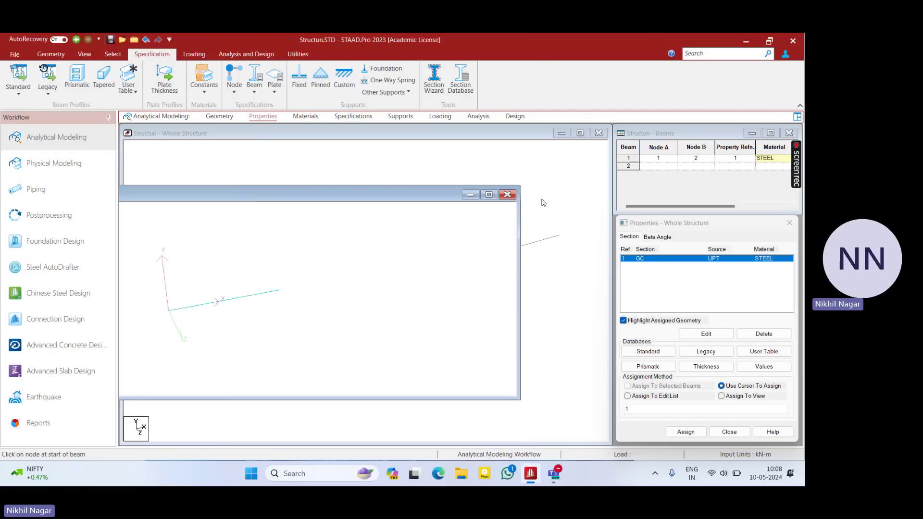
{"action": "left_click", "coordinate": [507, 195]}
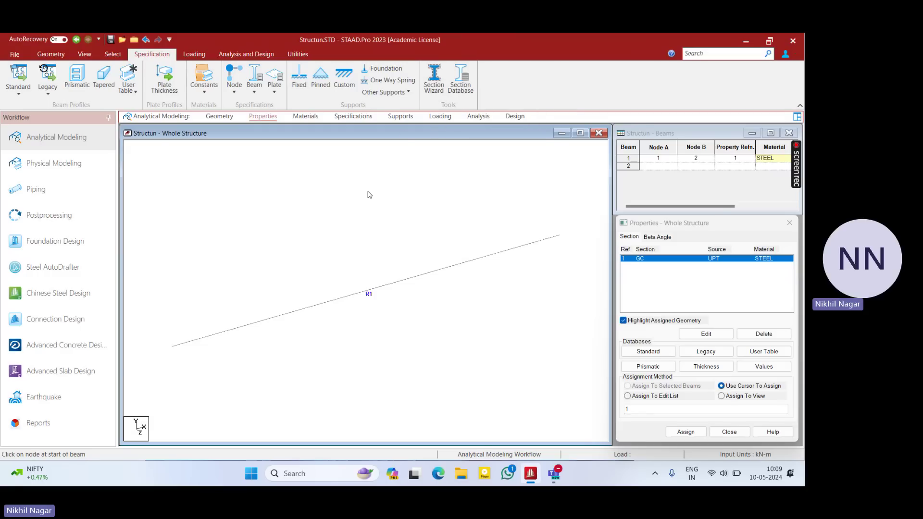
Open Section Database Manager and expand Legacy > India > Rolled Steel > Indian Profiles (Legacy).
{"action": "left_click", "coordinate": [453, 84]}
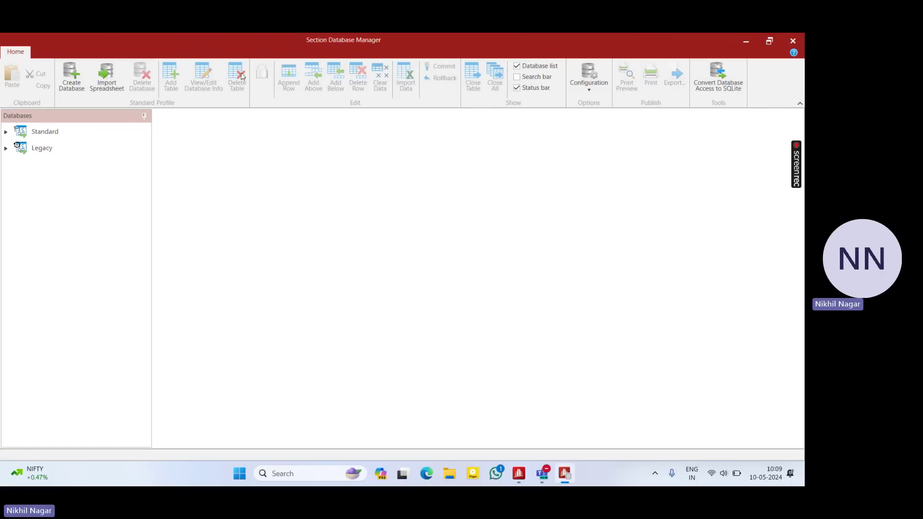
{"action": "left_click", "coordinate": [42, 148]}
{"action": "left_click", "coordinate": [6, 148]}
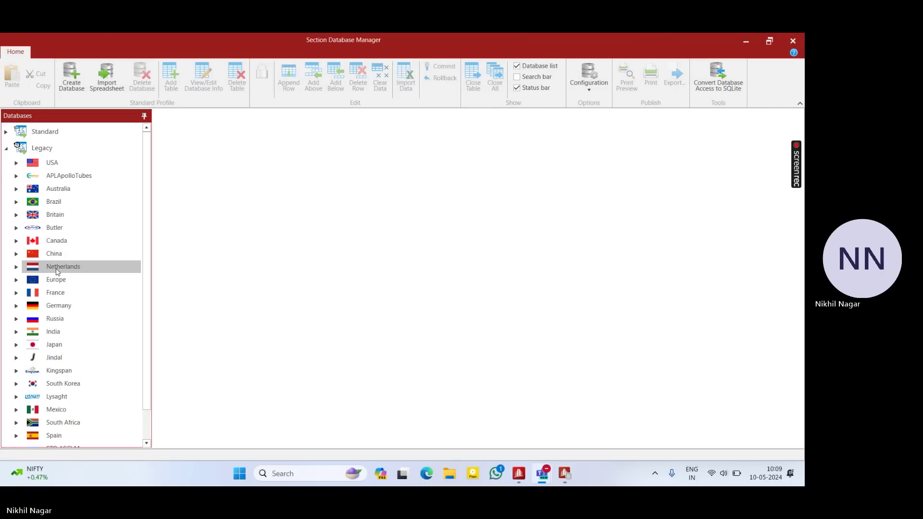
{"action": "scroll", "coordinate": [72, 270], "scroll_direction": "down", "scroll_amount": 1}
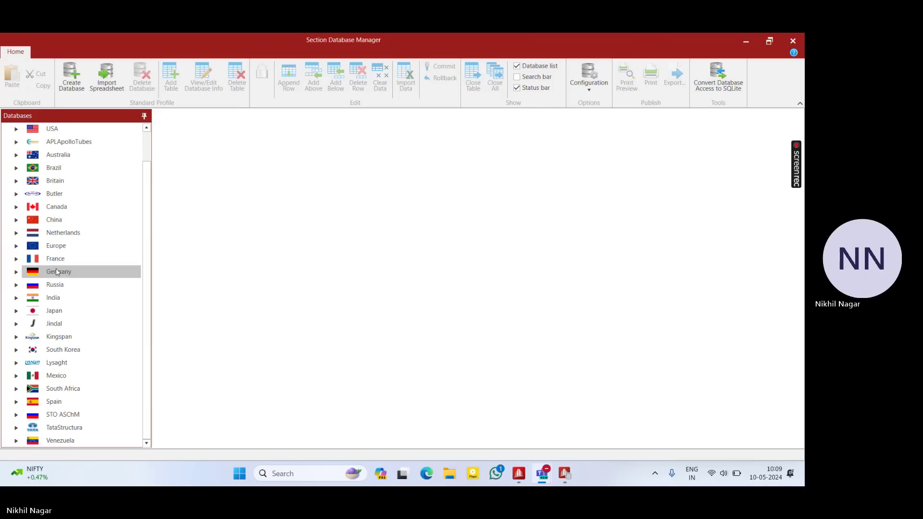
{"action": "left_click", "coordinate": [17, 298]}
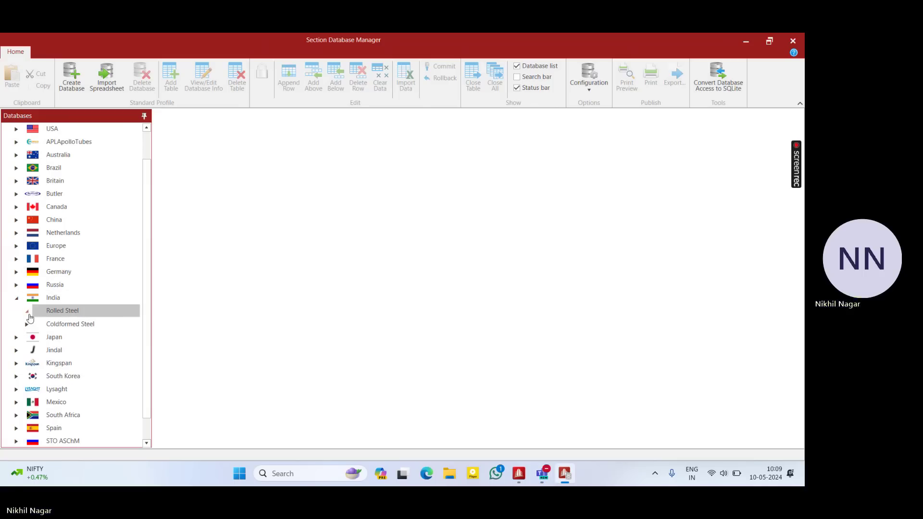
{"action": "left_click", "coordinate": [28, 311]}
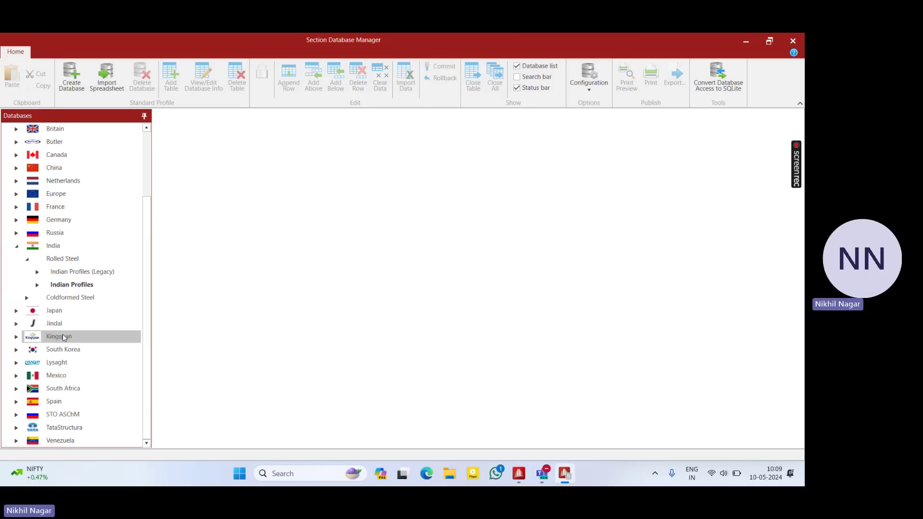
{"action": "left_click", "coordinate": [36, 273]}
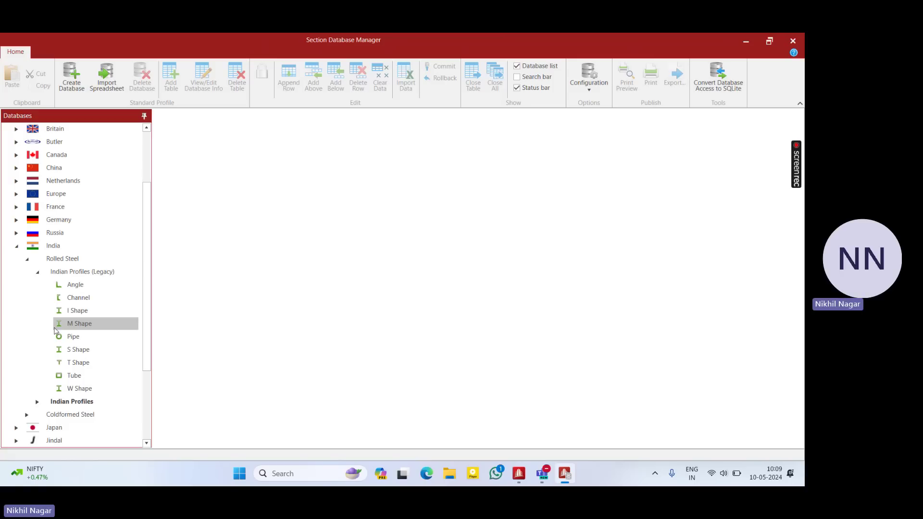
{"action": "scroll", "coordinate": [82, 338], "scroll_direction": "down", "scroll_amount": 3}
{"action": "scroll", "coordinate": [83, 343], "scroll_direction": "up", "scroll_amount": 6}
{"action": "scroll", "coordinate": [83, 343], "scroll_direction": "down", "scroll_amount": 5}
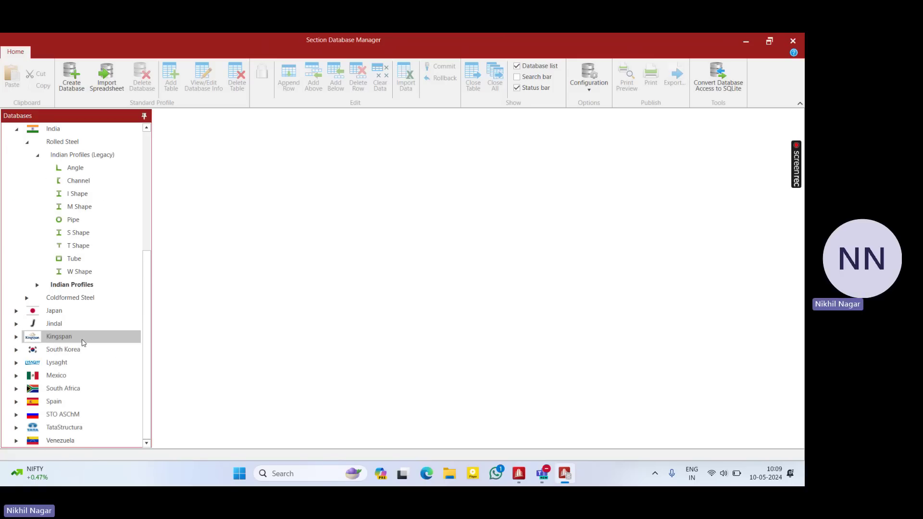
Open the Indian legacy I Shape table, unlock it and scroll through its sections.
{"action": "double_click", "coordinate": [95, 194]}
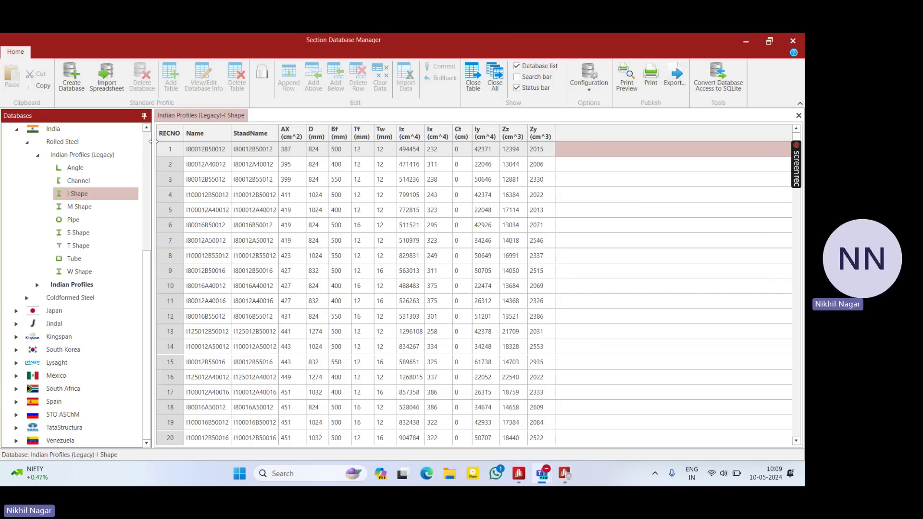
{"action": "left_click", "coordinate": [262, 73]}
{"action": "scroll", "coordinate": [294, 282], "scroll_direction": "down", "scroll_amount": 9}
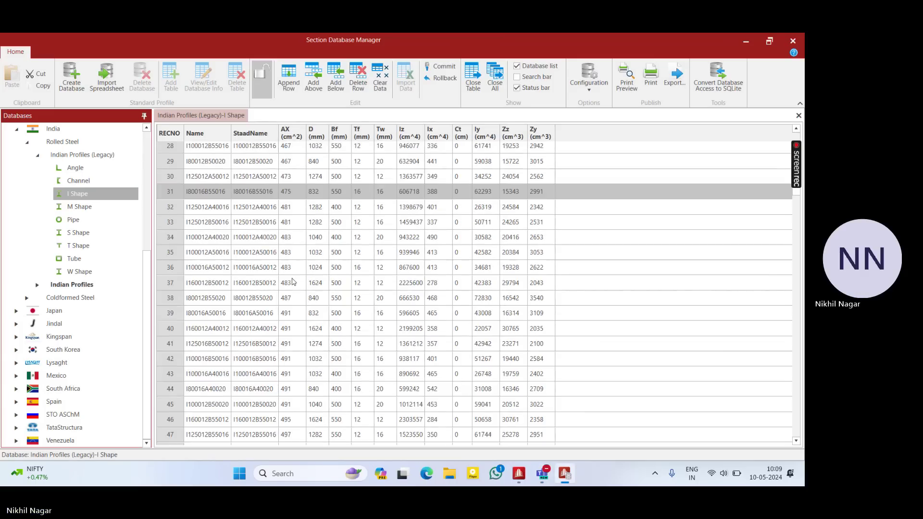
{"action": "scroll", "coordinate": [293, 283], "scroll_direction": "down", "scroll_amount": 20}
{"action": "scroll", "coordinate": [293, 278], "scroll_direction": "down", "scroll_amount": 18}
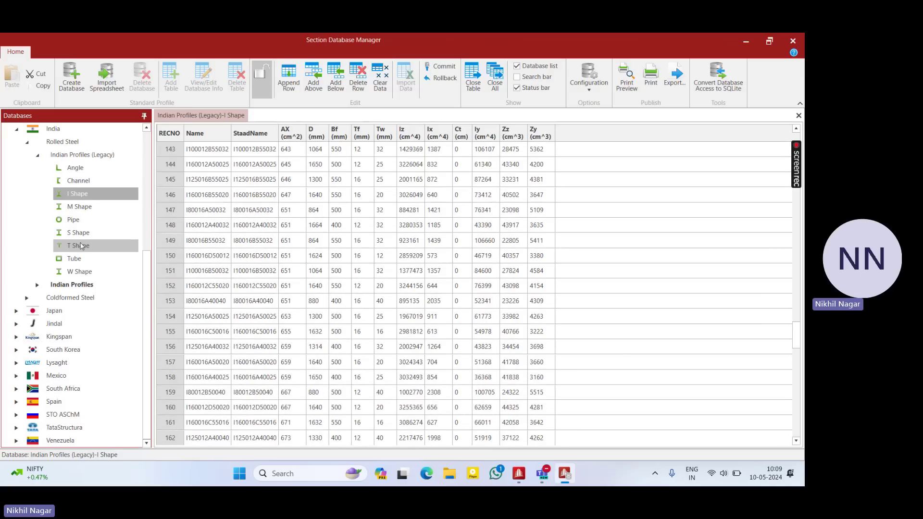
Review the S Shape table, leave ISMB500's AX 110.7 unchanged, and close the manager.
{"action": "left_click", "coordinate": [93, 233]}
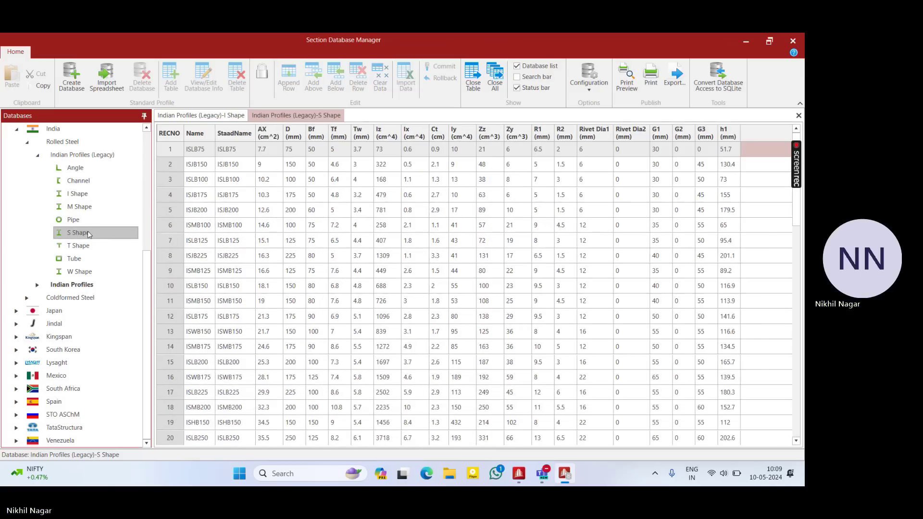
{"action": "scroll", "coordinate": [237, 299], "scroll_direction": "down", "scroll_amount": 9}
{"action": "scroll", "coordinate": [238, 299], "scroll_direction": "down", "scroll_amount": 6}
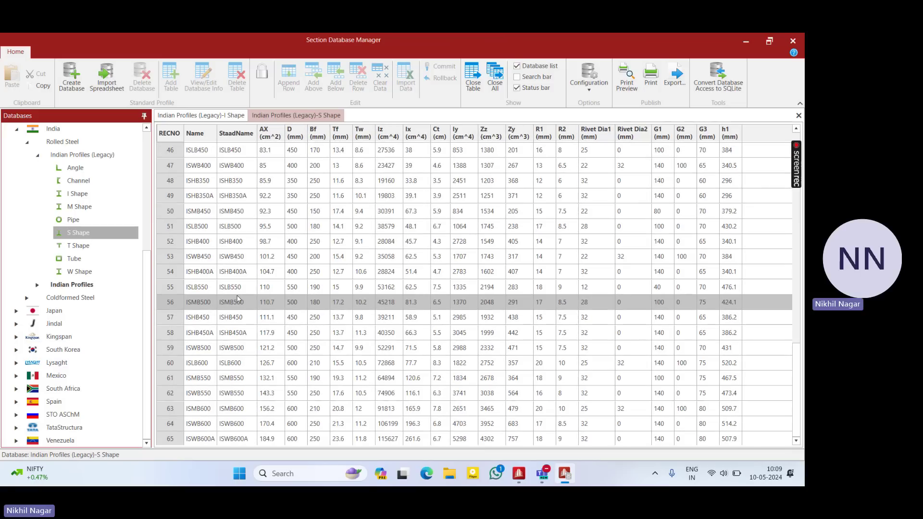
{"action": "left_click", "coordinate": [279, 300]}
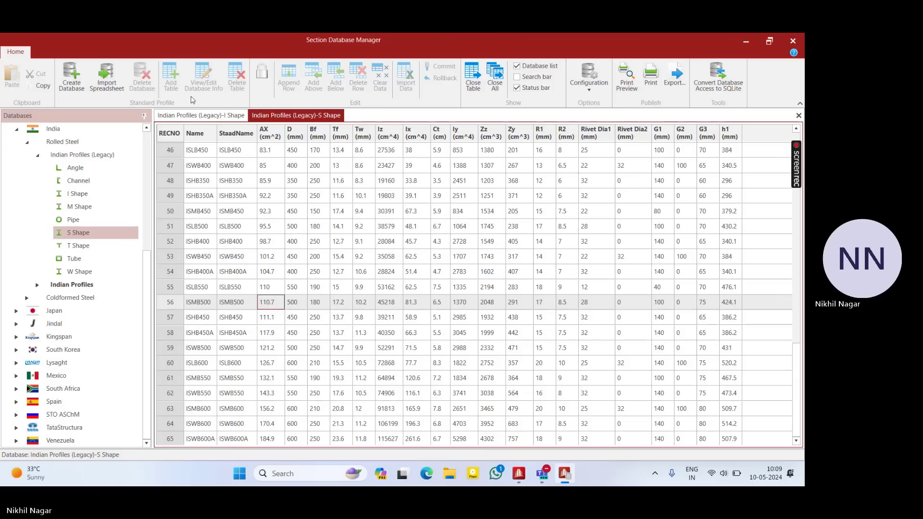
{"action": "left_click", "coordinate": [262, 73]}
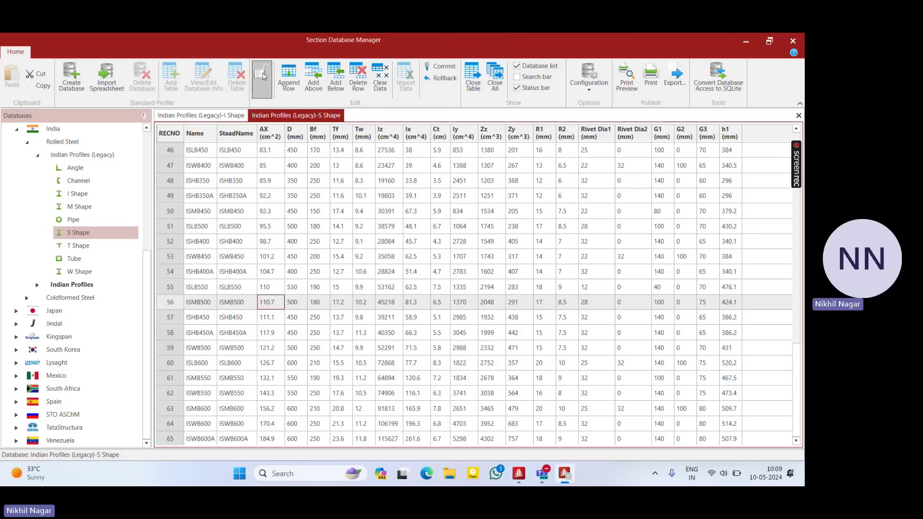
{"action": "double_click", "coordinate": [270, 302]}
{"action": "left_click_drag", "start_coordinate": [279, 304], "coordinate": [263, 309]}
{"action": "left_click", "coordinate": [283, 305]}
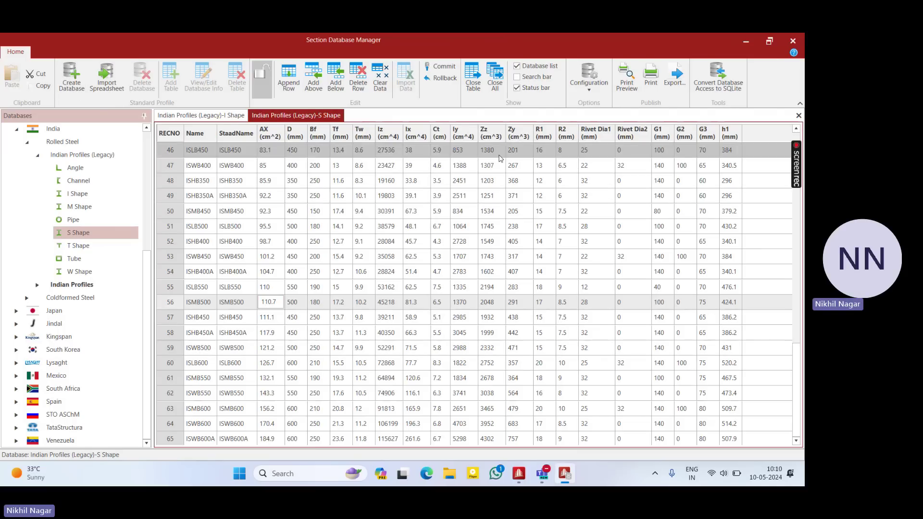
{"action": "left_click", "coordinate": [793, 41]}
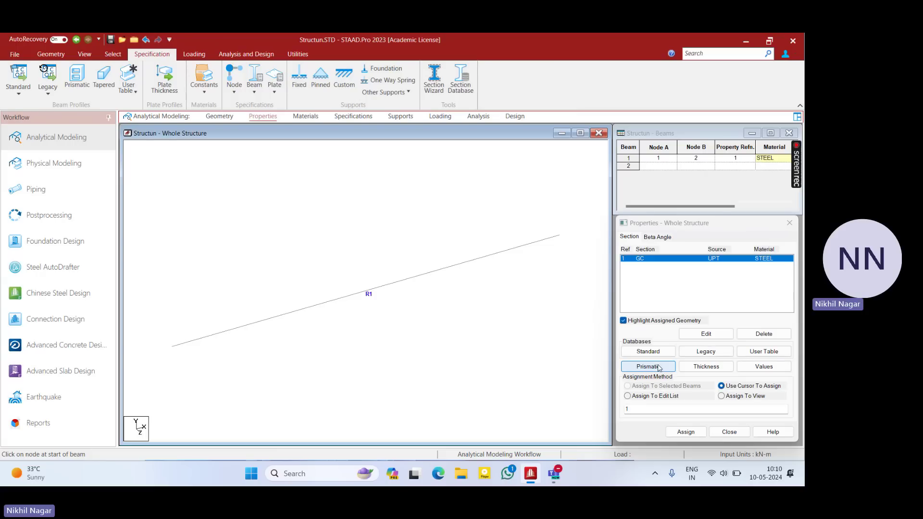
{"action": "left_click", "coordinate": [693, 355]}
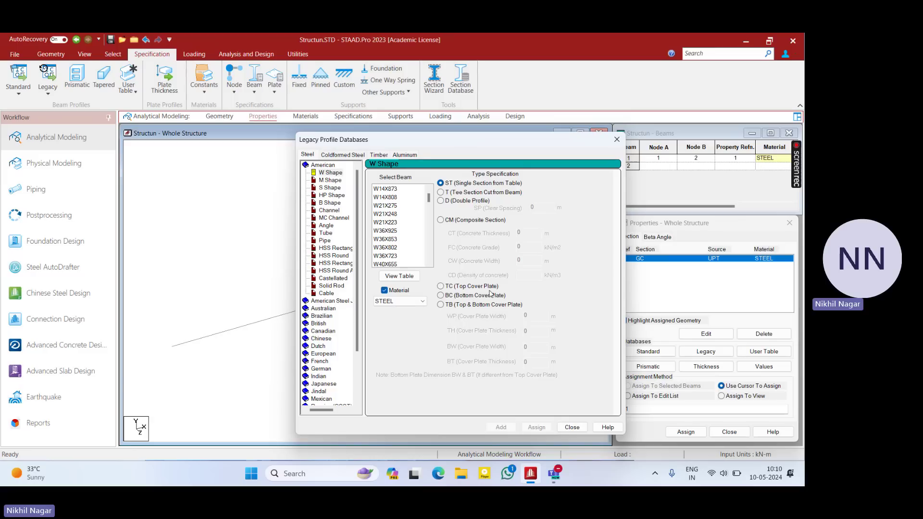
{"action": "left_click", "coordinate": [573, 427]}
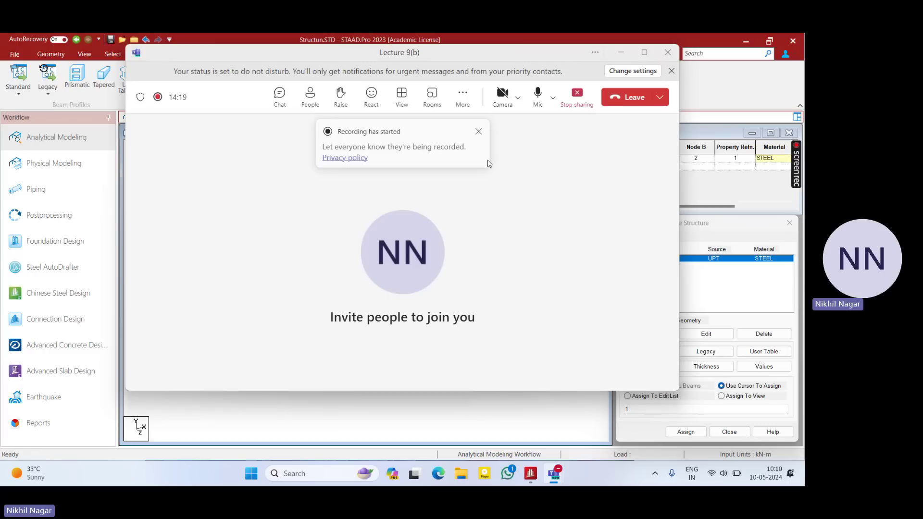
Close the 'Recording has started' notice in the Teams Lecture 9(b) meeting window.
{"action": "left_click", "coordinate": [479, 133]}
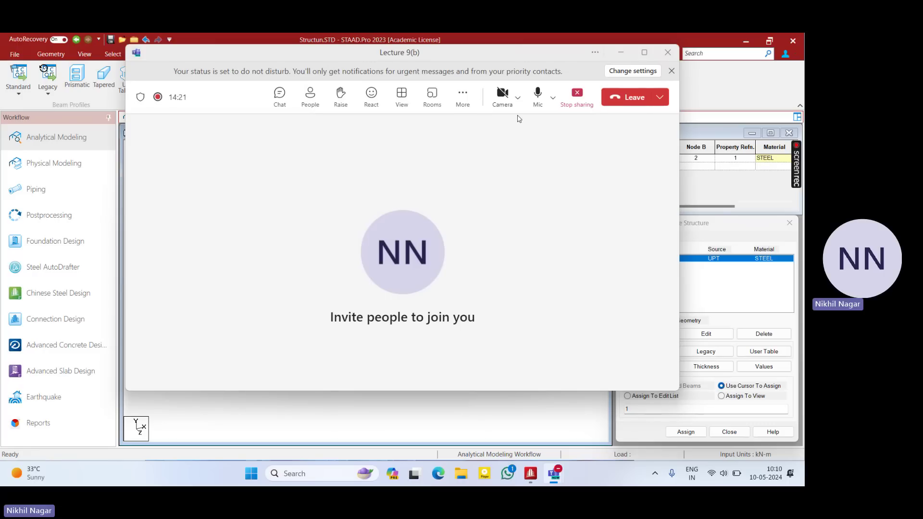